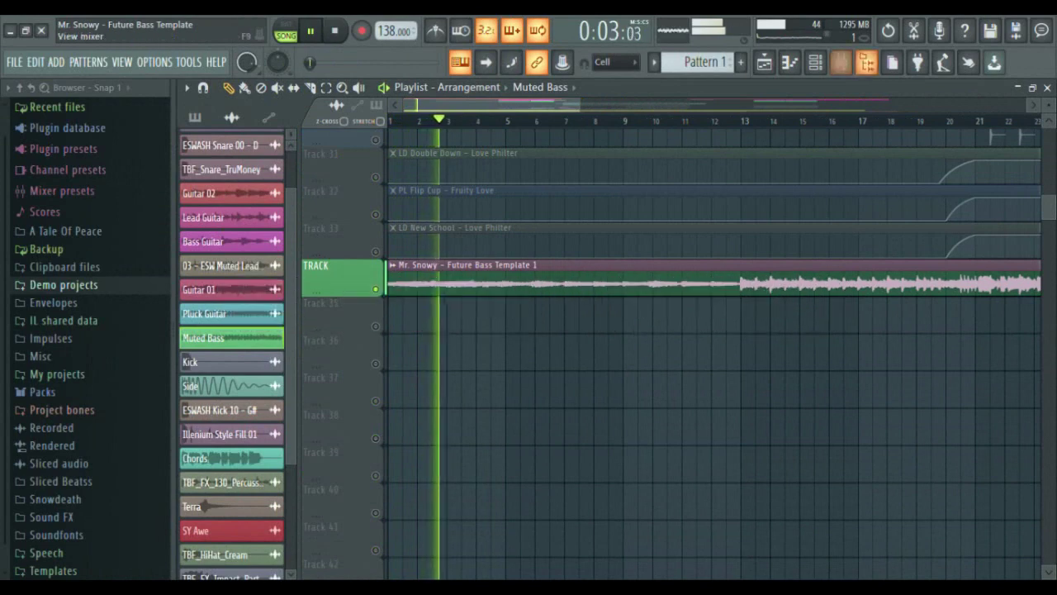
- Look over the project's mixer tracks and return to the playlist arrangement
{"action": "left_click", "coordinate": [841, 63]}
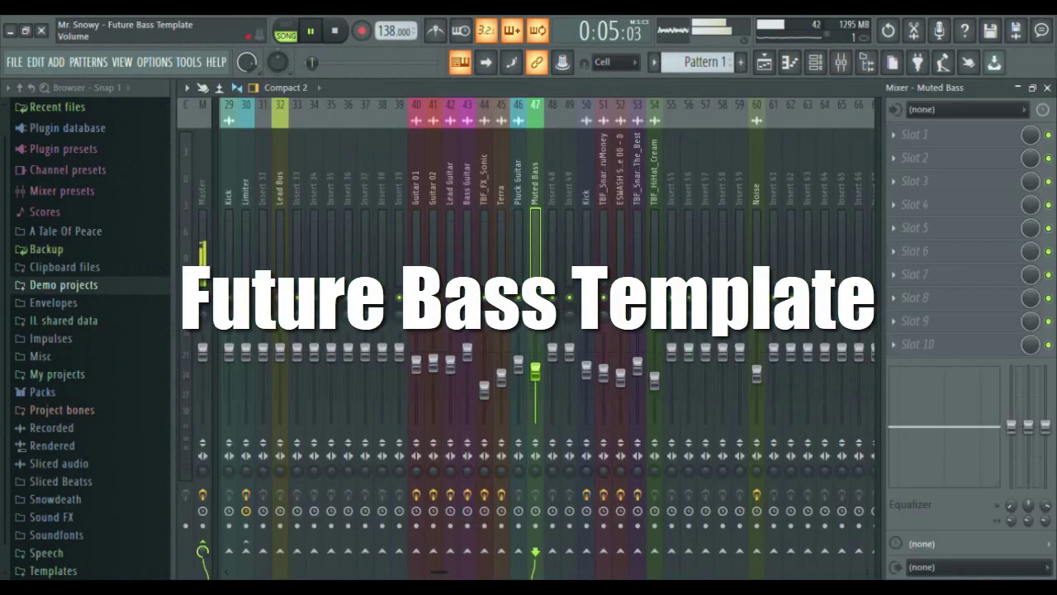
{"action": "left_click", "coordinate": [765, 62]}
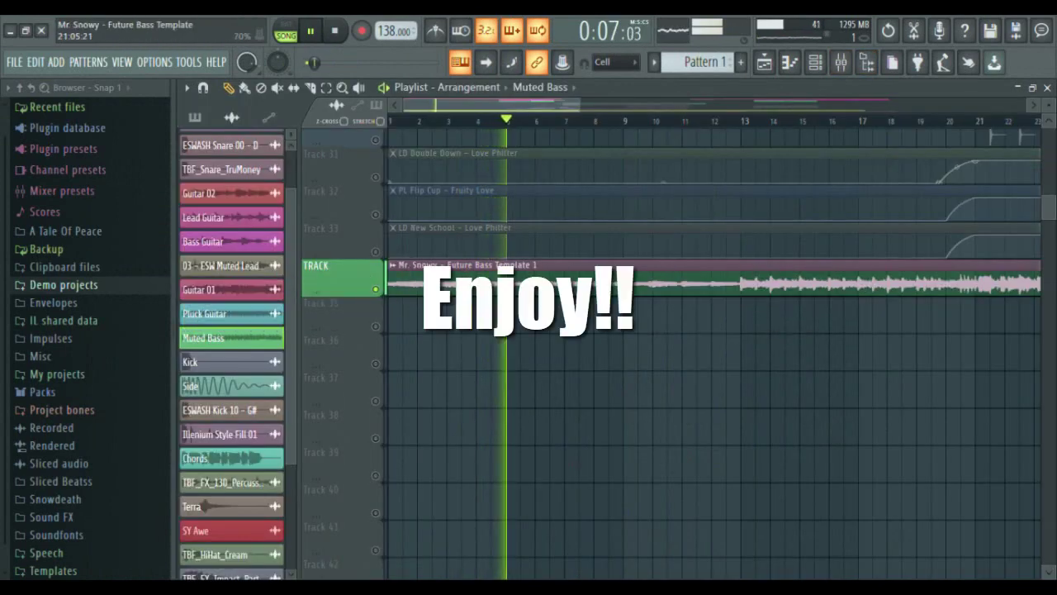
- Enlarge the playlist tracks slightly, and open and close the channel settings of the full-song audio clip on the TRACK lane
{"action": "left_click_drag", "start_coordinate": [1048, 105], "coordinate": [1048, 96]}
{"action": "double_click", "coordinate": [950, 314]}
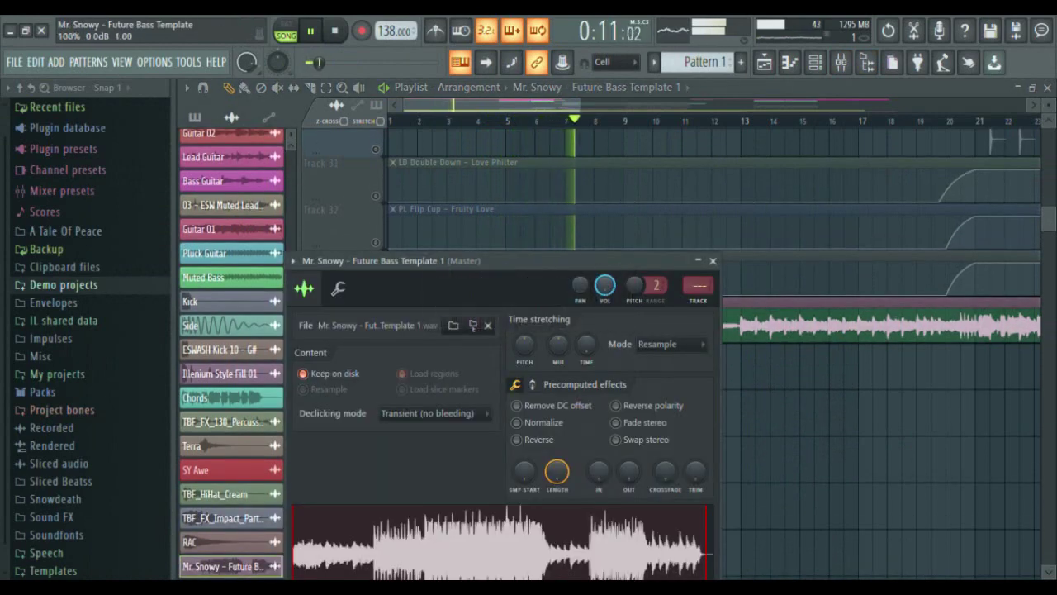
{"action": "left_click", "coordinate": [713, 261]}
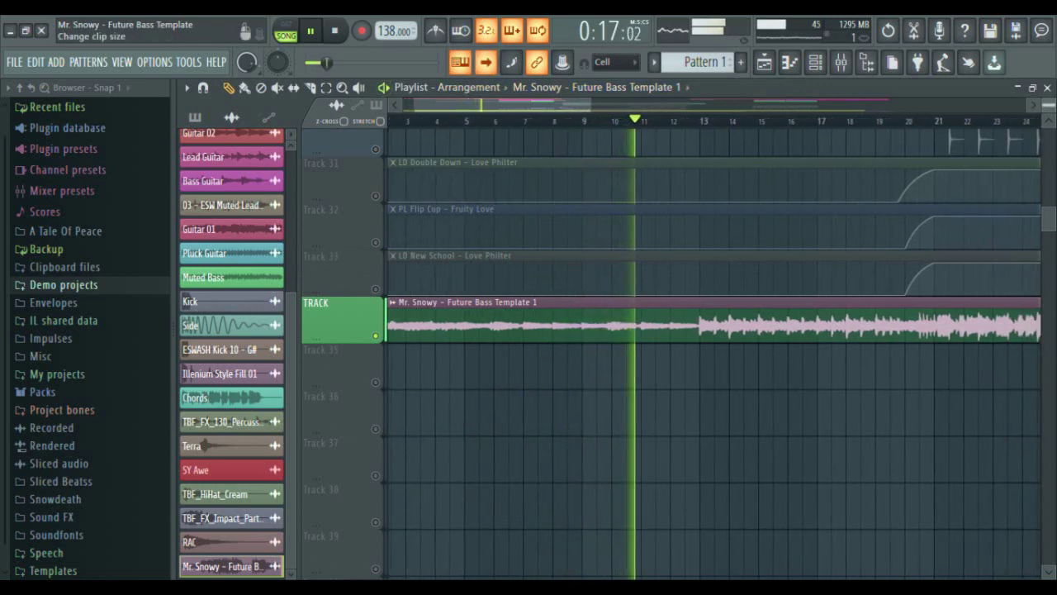
- Examine the guitar, pad, lead, chord, bass, effects and drum tracks in the playlist while the song plays through its first drop
{"action": "scroll", "coordinate": [710, 353], "scroll_direction": "up", "scroll_amount": 10}
{"action": "scroll", "coordinate": [710, 353], "scroll_direction": "up", "scroll_amount": 8}
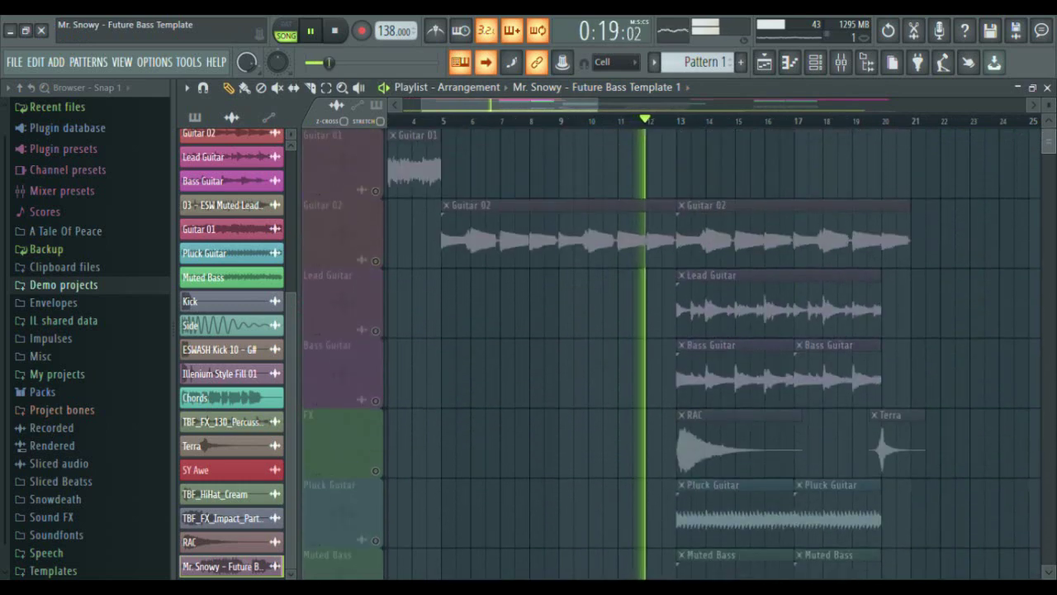
{"action": "scroll", "coordinate": [710, 353], "scroll_direction": "down", "scroll_amount": 2}
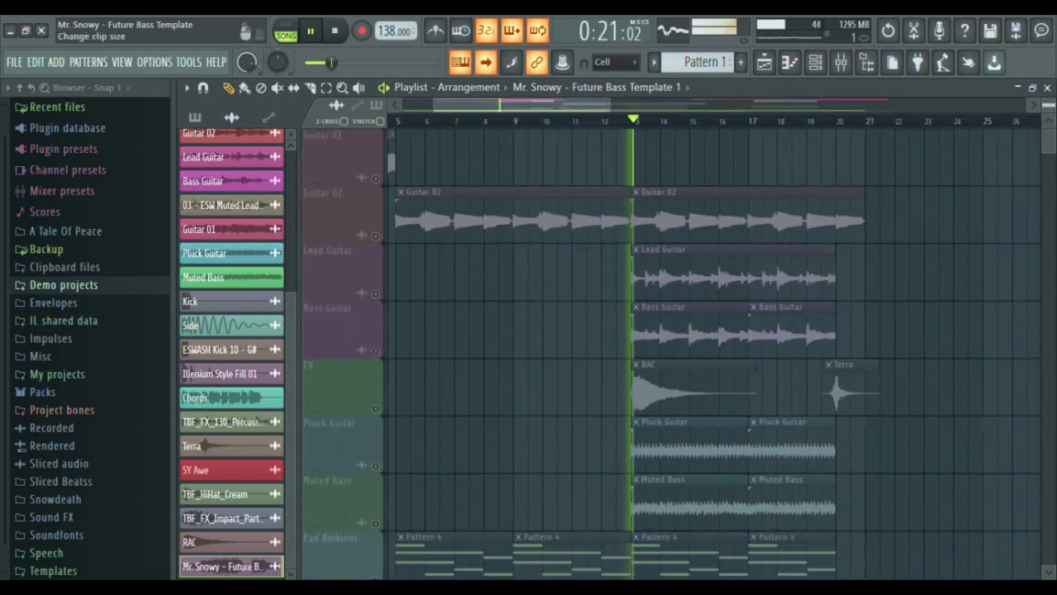
{"action": "scroll", "coordinate": [710, 353], "scroll_direction": "down", "scroll_amount": 3}
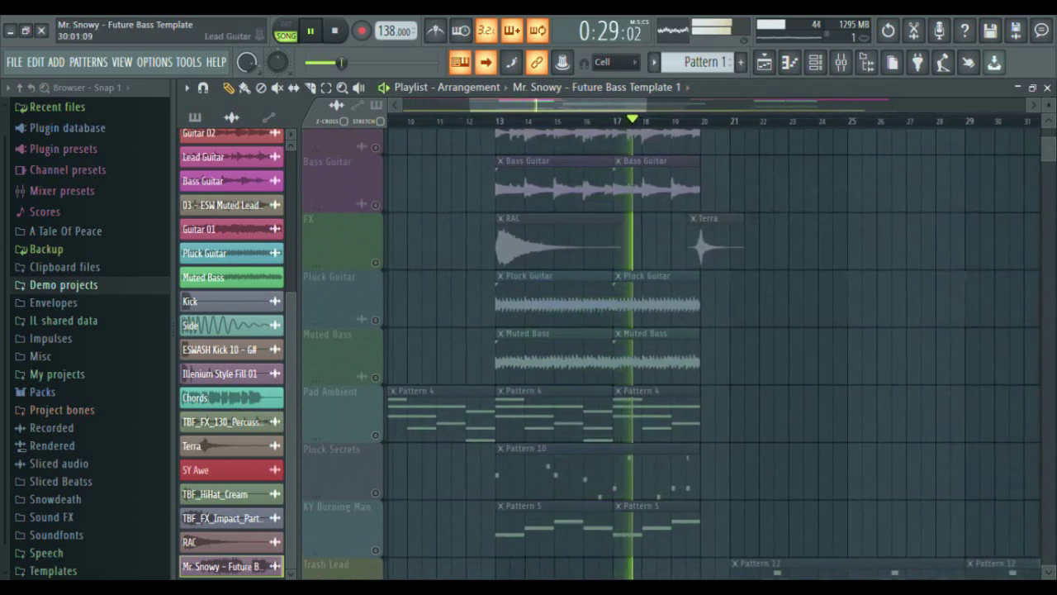
{"action": "scroll", "coordinate": [711, 354], "scroll_direction": "down", "scroll_amount": 8}
{"action": "scroll", "coordinate": [710, 353], "scroll_direction": "down", "scroll_amount": 3}
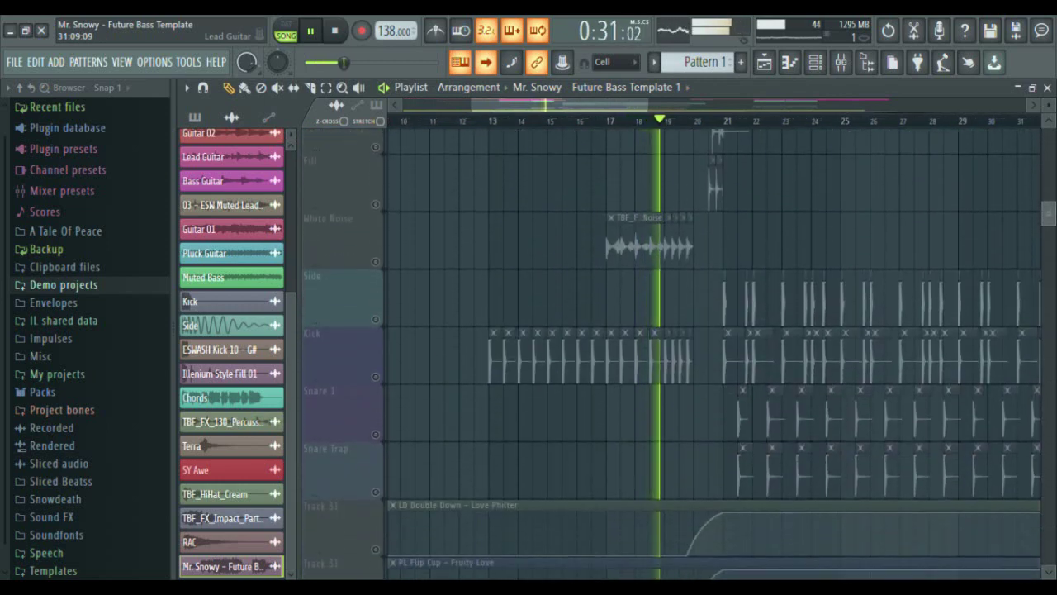
{"action": "scroll", "coordinate": [710, 353], "scroll_direction": "up", "scroll_amount": 15}
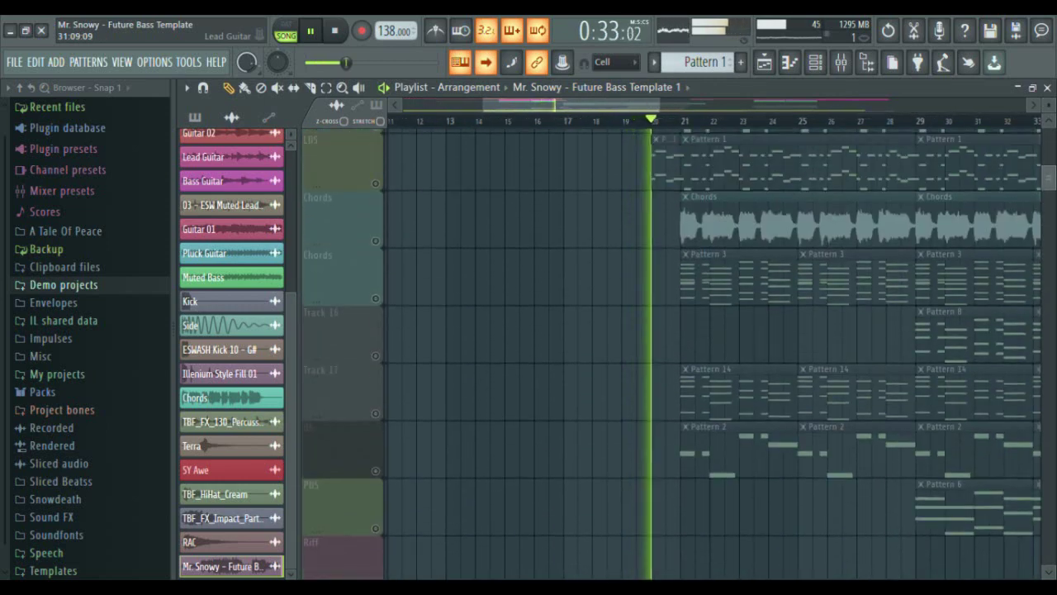
{"action": "scroll", "coordinate": [710, 353], "scroll_direction": "up", "scroll_amount": 1}
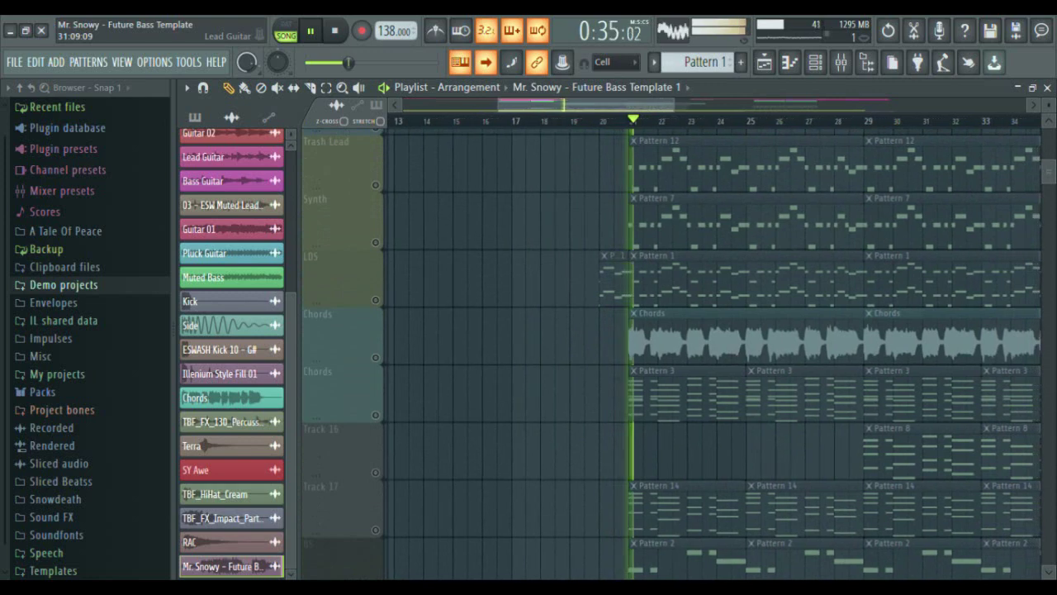
{"action": "scroll", "coordinate": [710, 354], "scroll_direction": "down", "scroll_amount": 3}
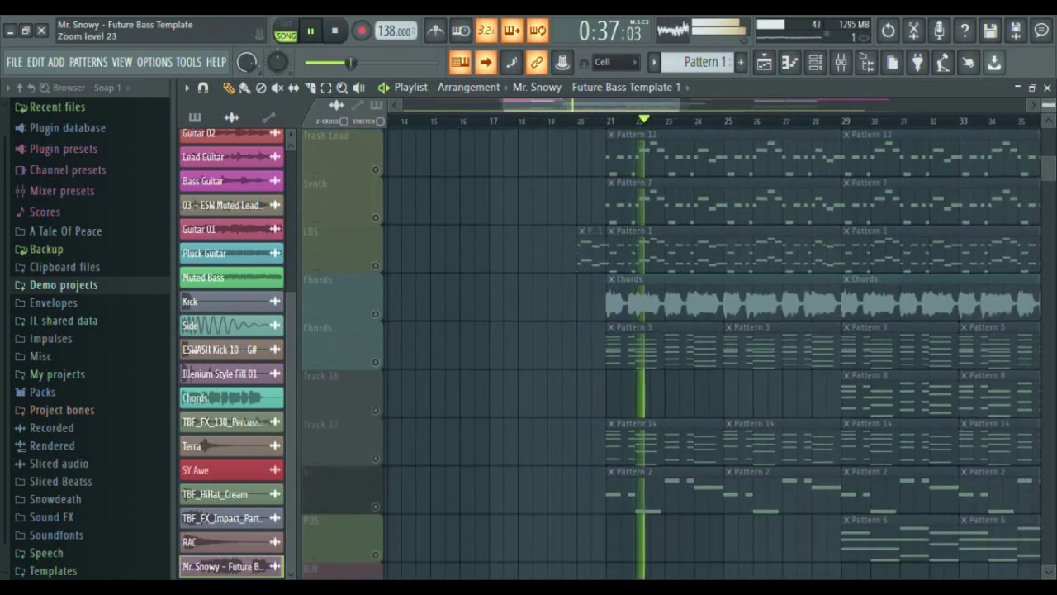
{"action": "scroll", "coordinate": [710, 353], "scroll_direction": "up", "scroll_amount": 2}
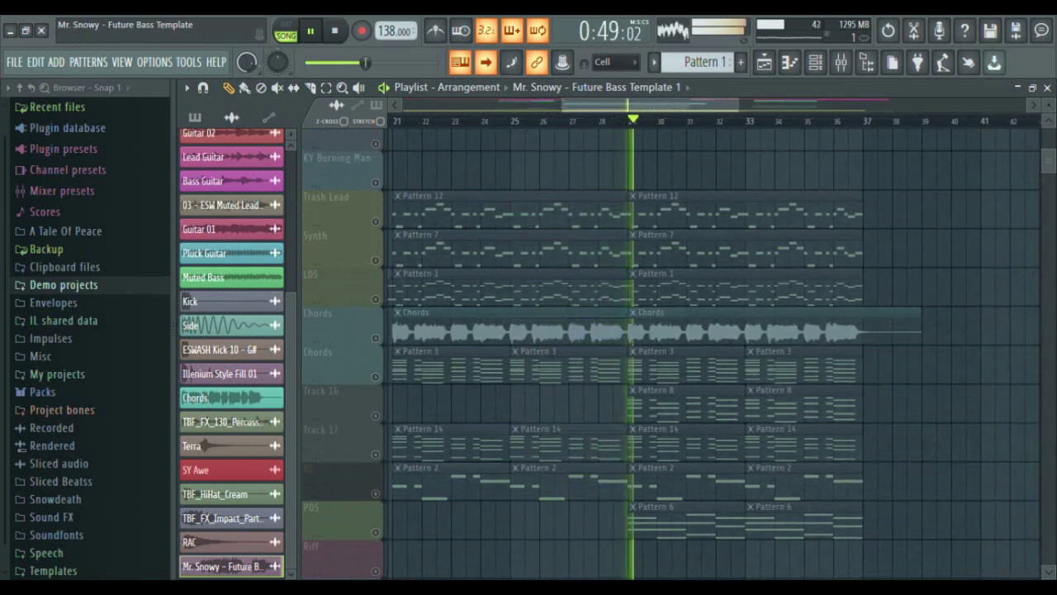
{"action": "scroll", "coordinate": [670, 354], "scroll_direction": "down", "scroll_amount": 8}
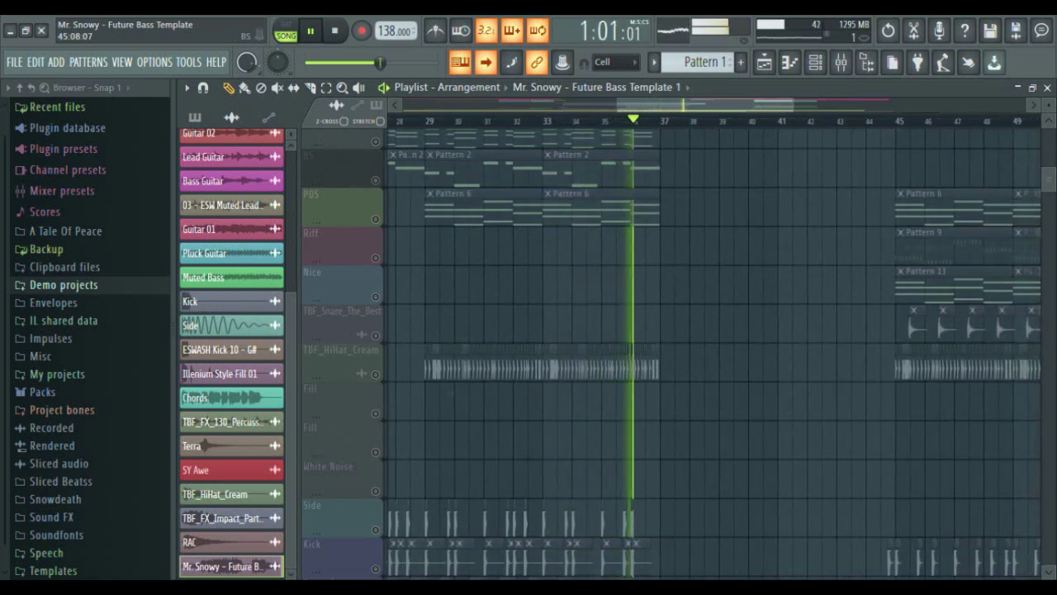
{"action": "scroll", "coordinate": [715, 355], "scroll_direction": "up", "scroll_amount": 12}
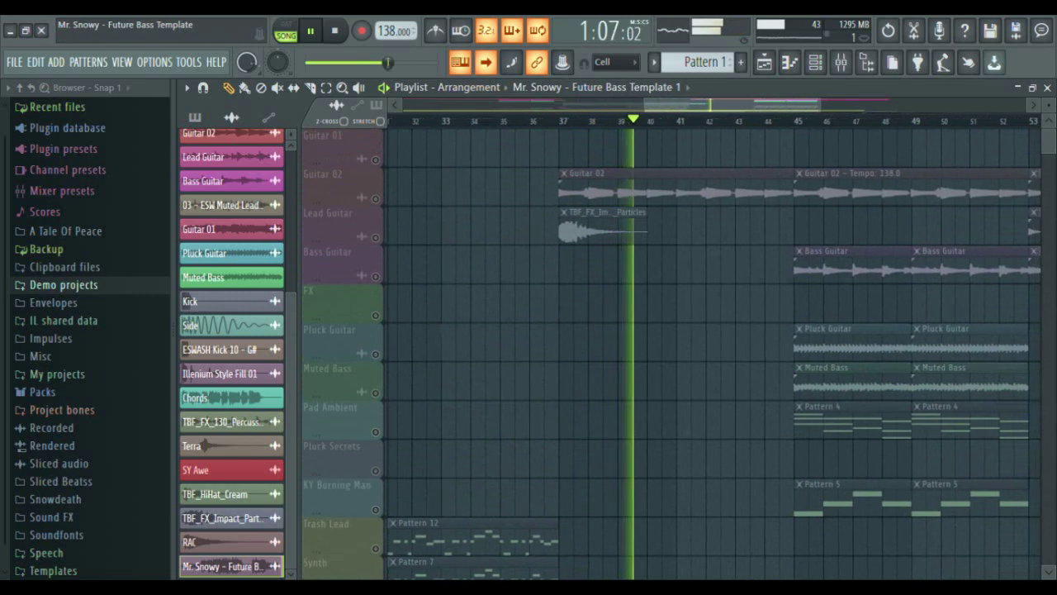
- Select the impact particles FX clip at bar 37 on the Lead Guitar track and move it down to the first Fill track
{"action": "left_click", "coordinate": [326, 87]}
{"action": "left_click", "coordinate": [551, 224]}
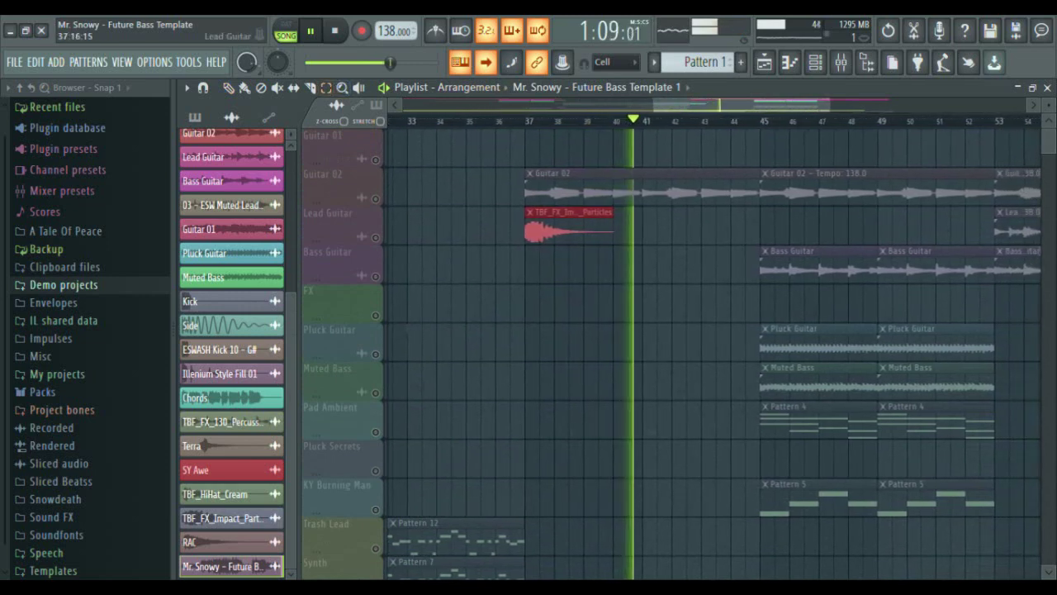
{"action": "left_click_drag", "start_coordinate": [546, 266], "coordinate": [521, 513]}
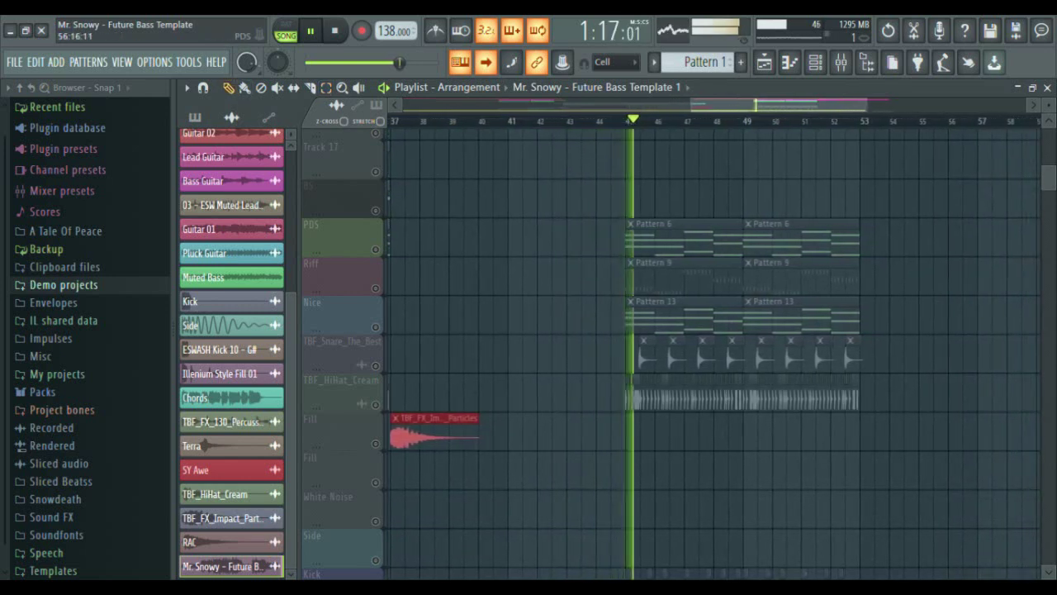
- Examine the patterns, snares, hi-hats and kicks between bars 45 and 53 while the song plays
{"action": "left_click_drag", "start_coordinate": [1049, 180], "coordinate": [1048, 207]}
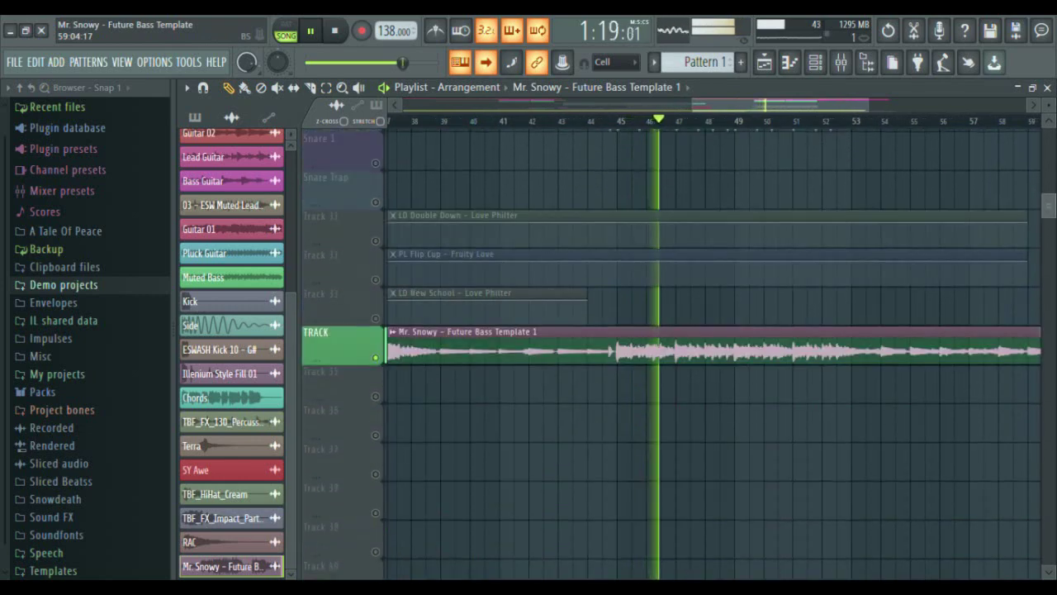
{"action": "scroll", "coordinate": [714, 353], "scroll_direction": "up", "scroll_amount": 6}
{"action": "scroll", "coordinate": [714, 354], "scroll_direction": "down", "scroll_amount": 2}
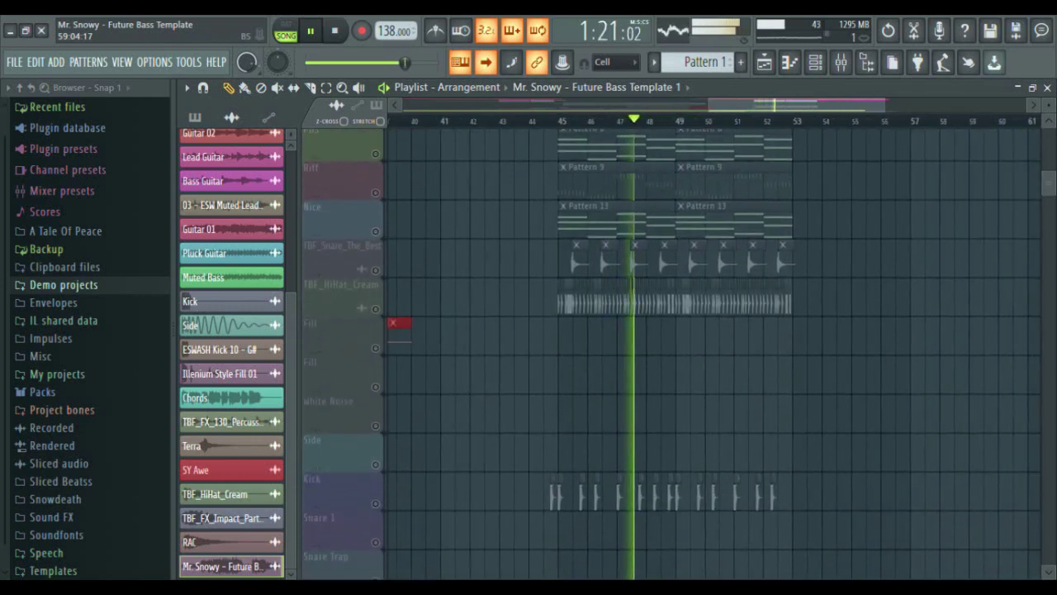
{"action": "scroll", "coordinate": [714, 354], "scroll_direction": "up", "scroll_amount": 3}
{"action": "scroll", "coordinate": [713, 353], "scroll_direction": "down", "scroll_amount": 2}
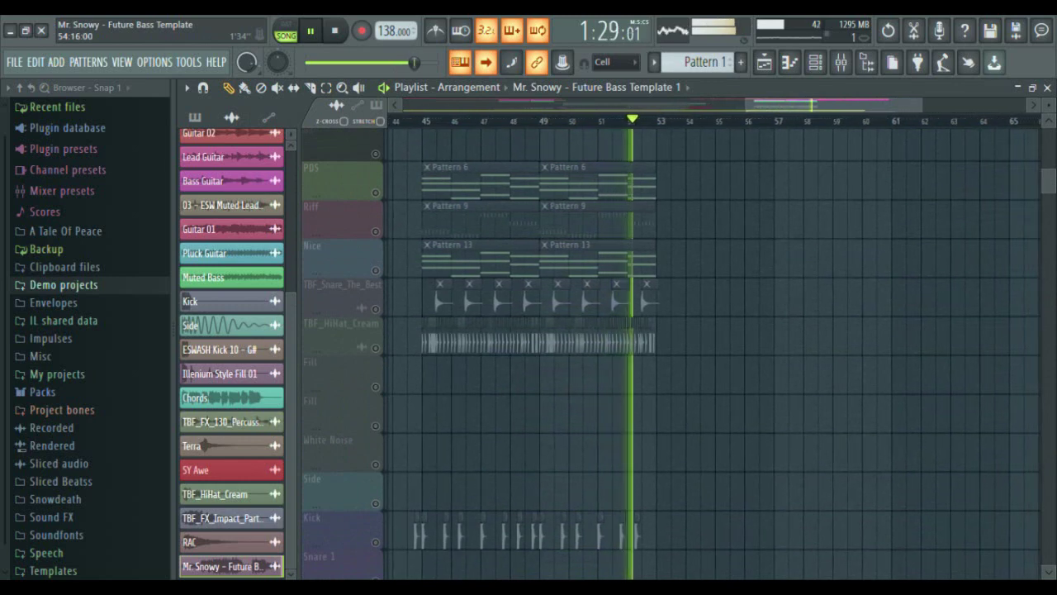
{"action": "scroll", "coordinate": [785, 106], "scroll_direction": "down", "scroll_amount": 3}
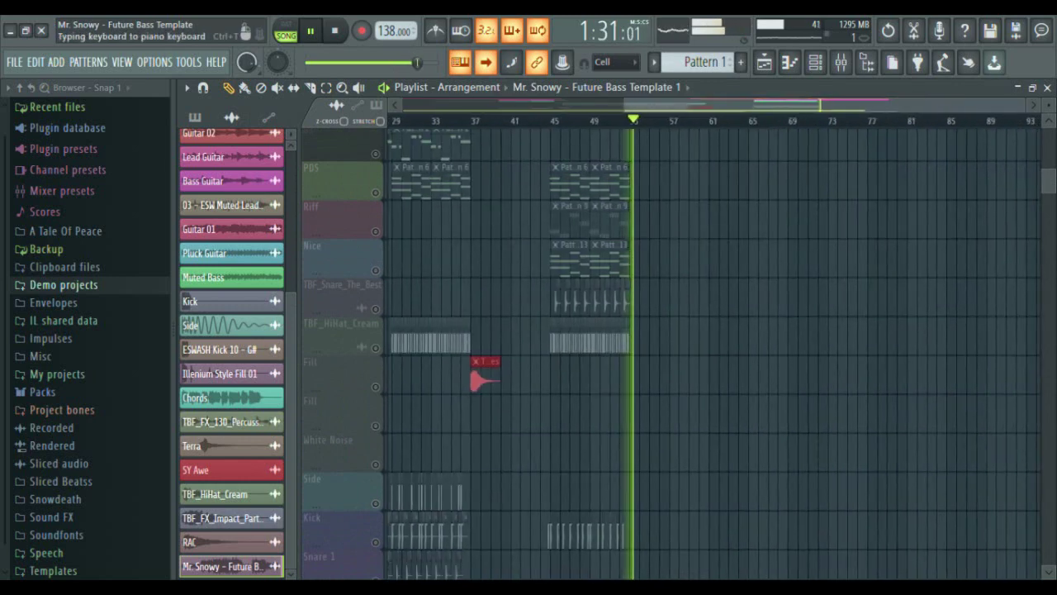
- Turn off playlist auto-scroll and review the whole arrangement from the Guitar 01 track down to the full-song TRACK audio
{"action": "left_click", "coordinate": [486, 63]}
{"action": "left_click_drag", "start_coordinate": [1048, 181], "coordinate": [1048, 141]}
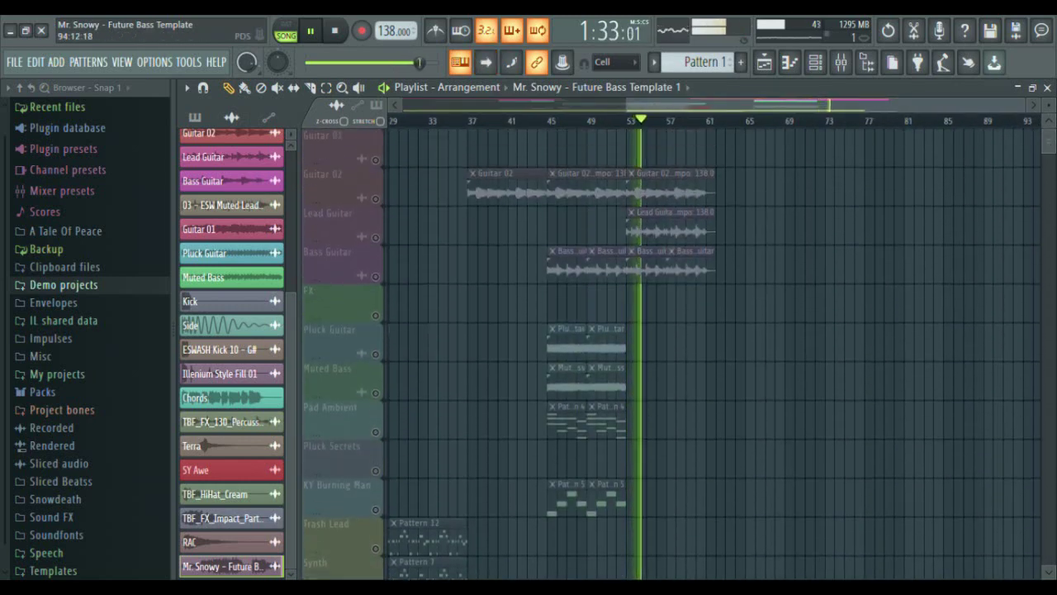
{"action": "scroll", "coordinate": [1024, 105], "scroll_direction": "down", "scroll_amount": 2}
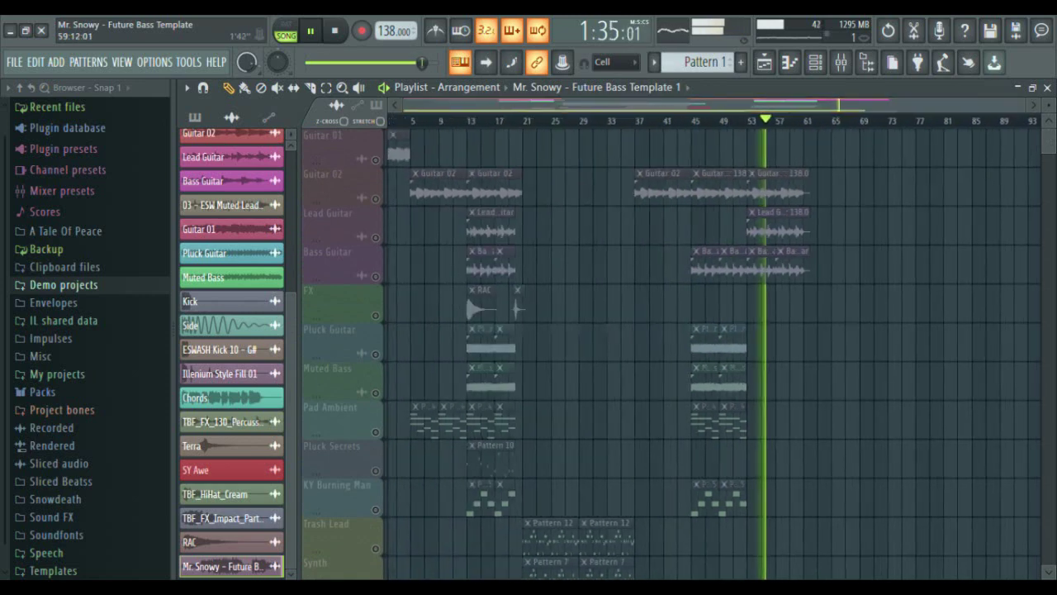
{"action": "scroll", "coordinate": [1024, 105], "scroll_direction": "up", "scroll_amount": 1}
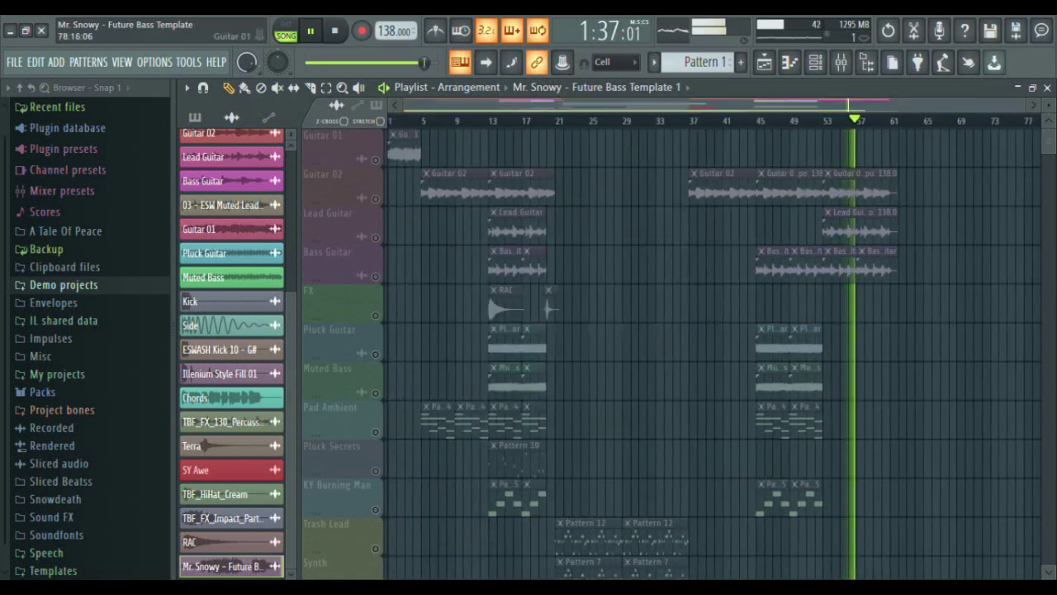
{"action": "scroll", "coordinate": [710, 355], "scroll_direction": "down", "scroll_amount": 12}
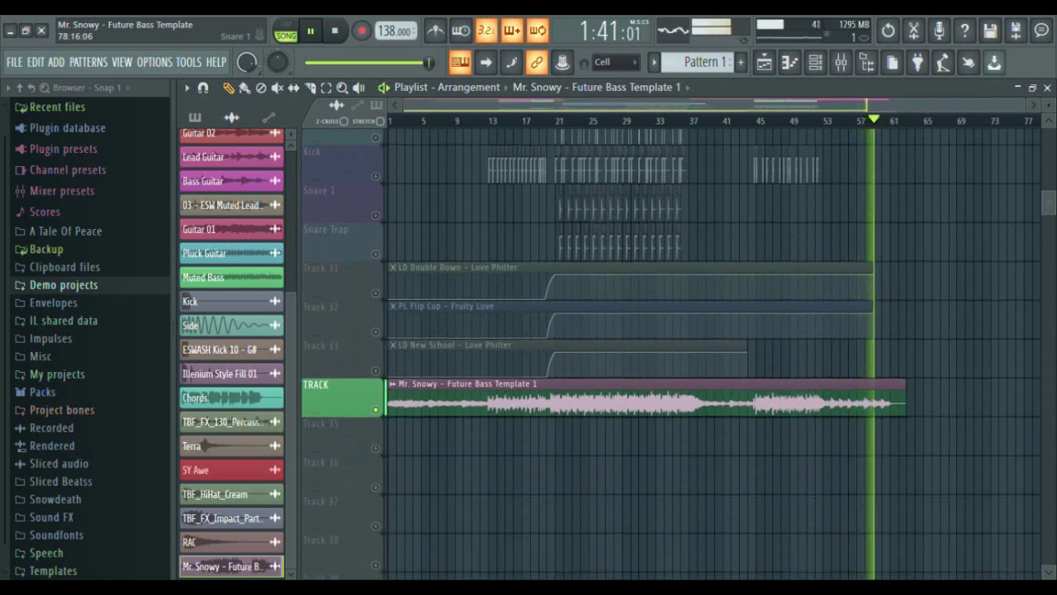
{"action": "scroll", "coordinate": [711, 356], "scroll_direction": "up", "scroll_amount": 10}
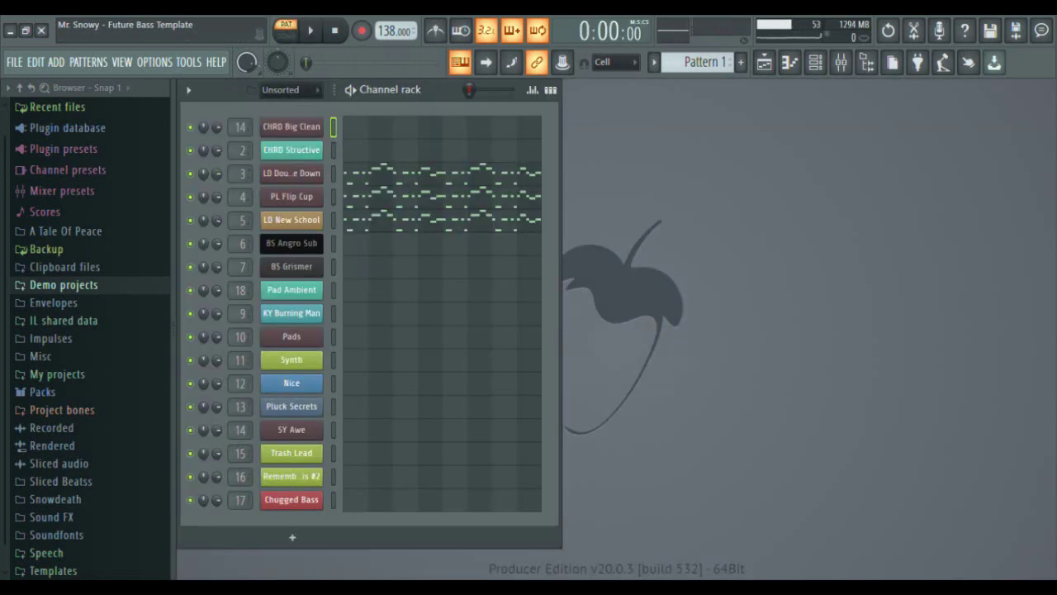
- Play Pattern 1 with LD Double Down, PL Flip Cup and LD New School soloed in turn, and unmute all channels again
{"action": "right_click", "coordinate": [190, 173]}
{"action": "key", "text": "space"}
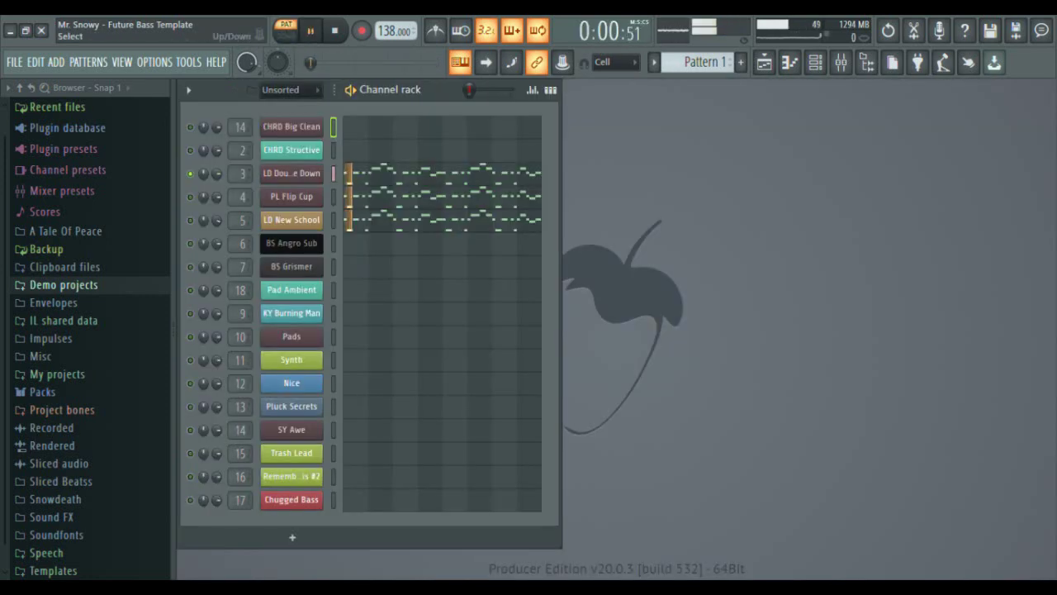
{"action": "left_click", "coordinate": [333, 173]}
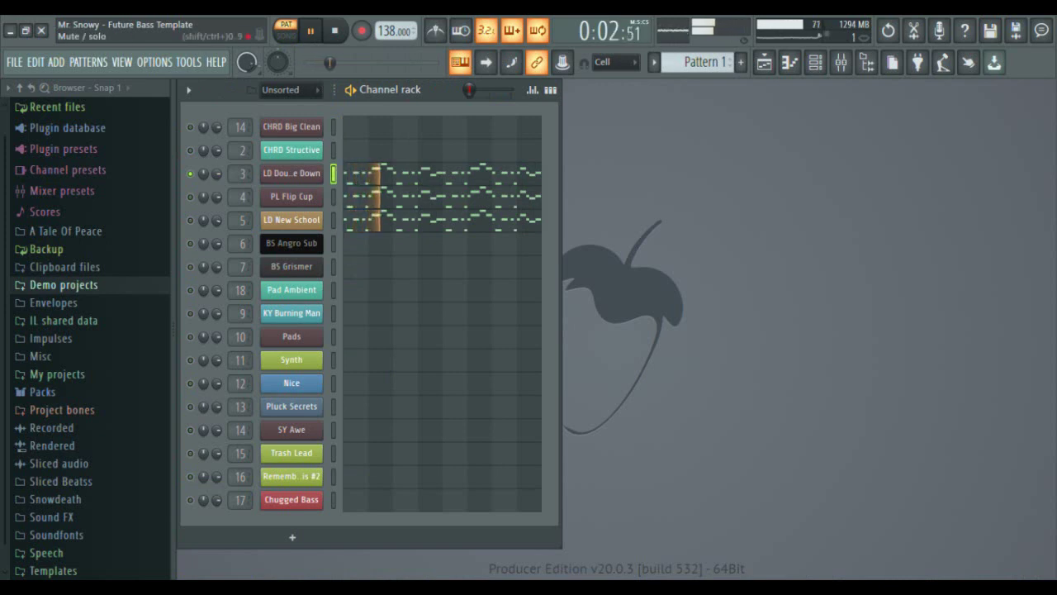
{"action": "right_click", "coordinate": [190, 197]}
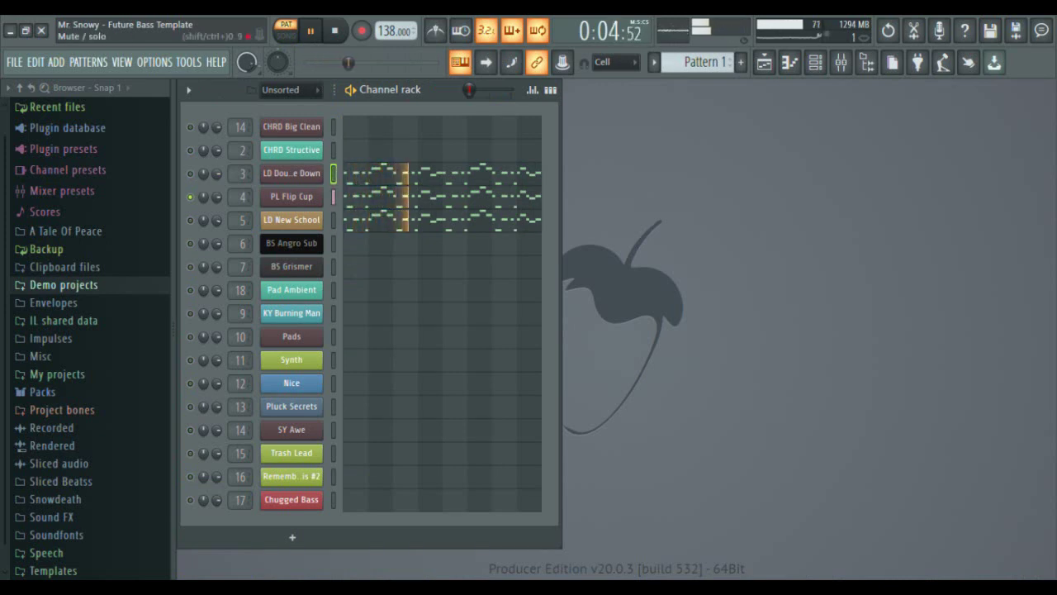
{"action": "right_click", "coordinate": [190, 221]}
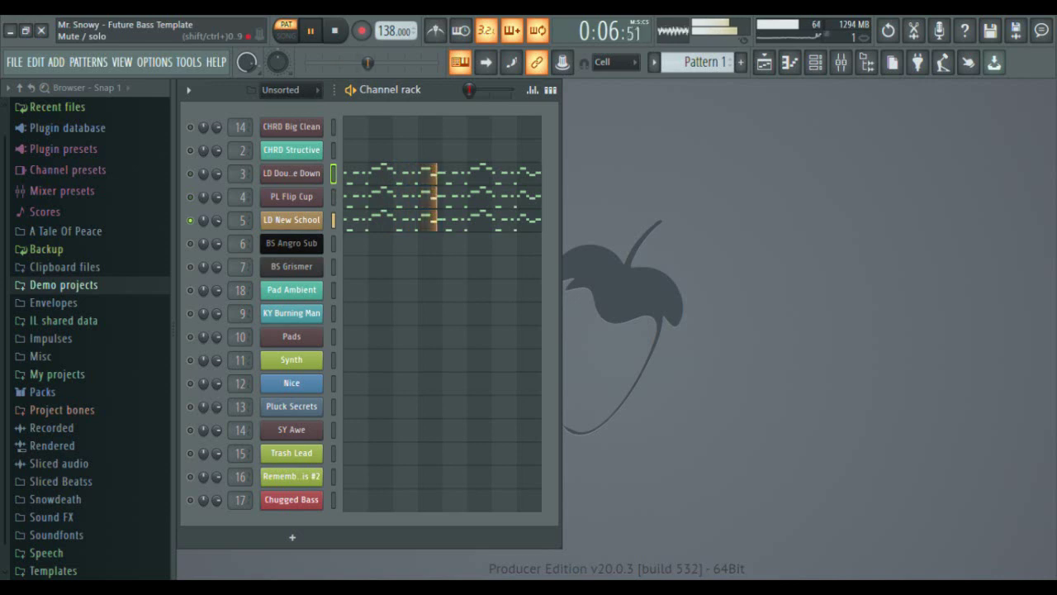
{"action": "right_click", "coordinate": [190, 221]}
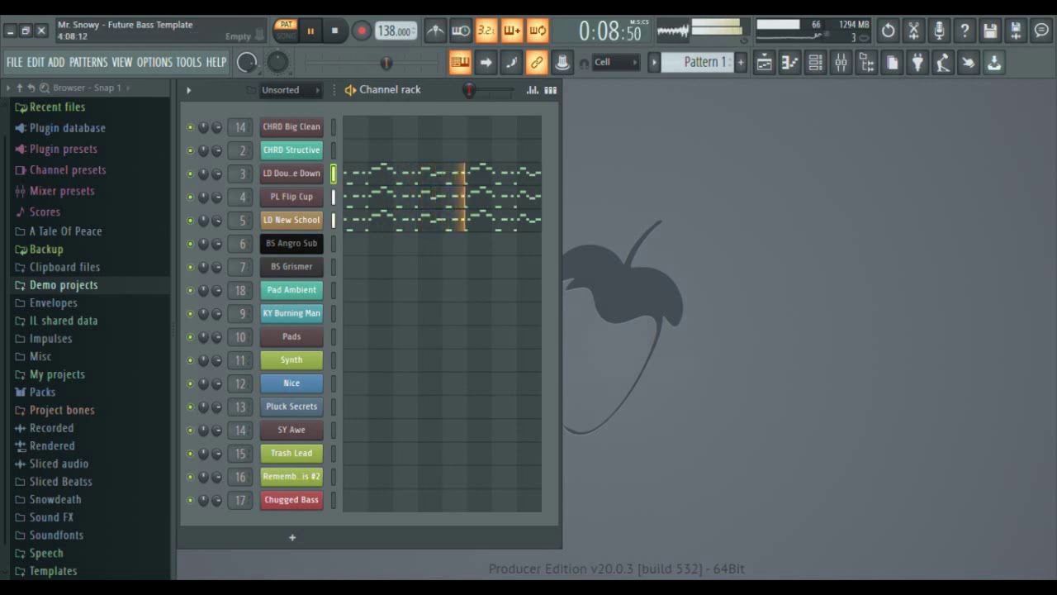
- Stop playback, switch to Pattern 2 and listen to the BS Angro Sub and BS Grismer channels soloed one after the other
{"action": "key", "text": "space"}
{"action": "key", "text": "KP_Add"}
{"action": "right_click", "coordinate": [190, 243]}
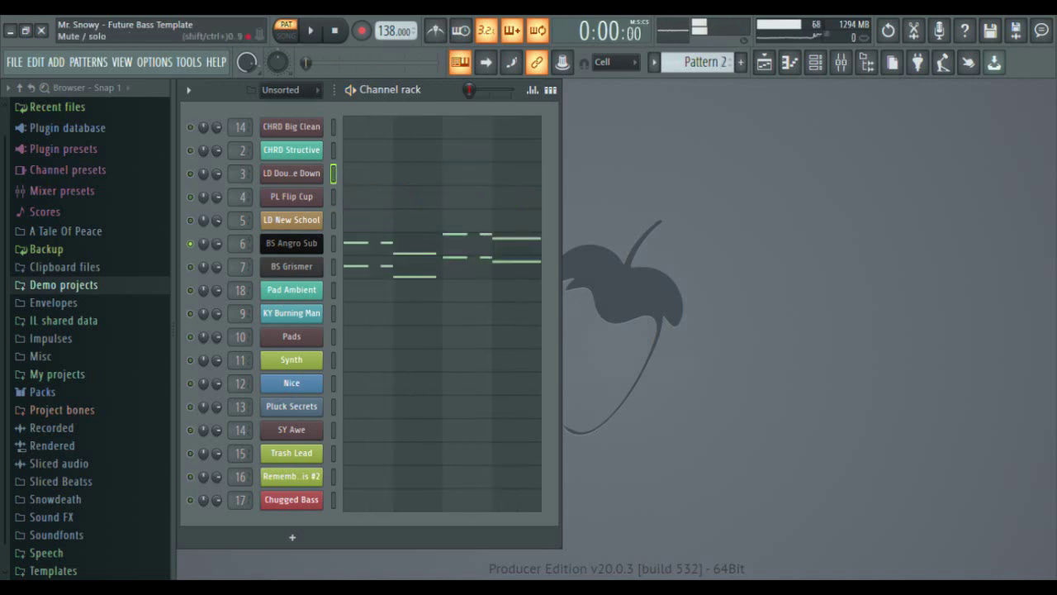
{"action": "key", "text": "space"}
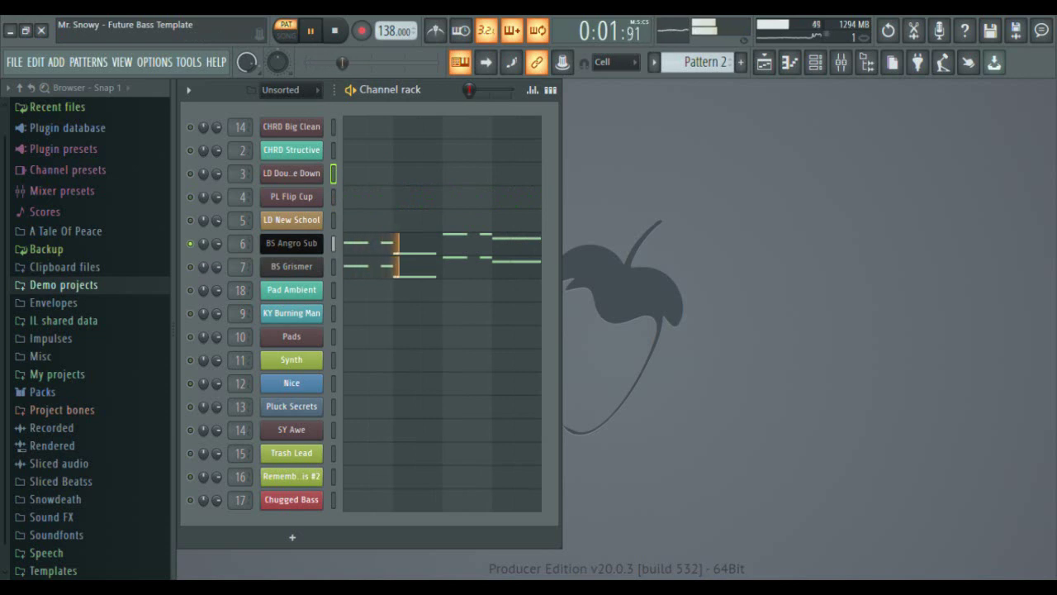
{"action": "right_click", "coordinate": [190, 267]}
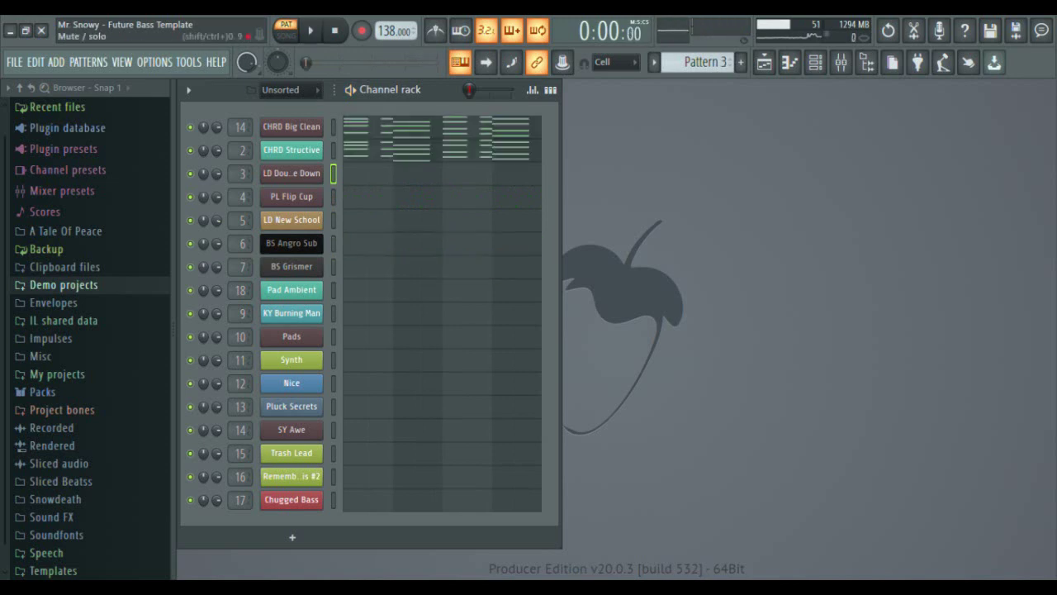
- Play Pattern 3 with the CHRD Big Clean channel soloed, followed by CHRD Structive
{"action": "right_click", "coordinate": [190, 127]}
{"action": "key", "text": "space"}
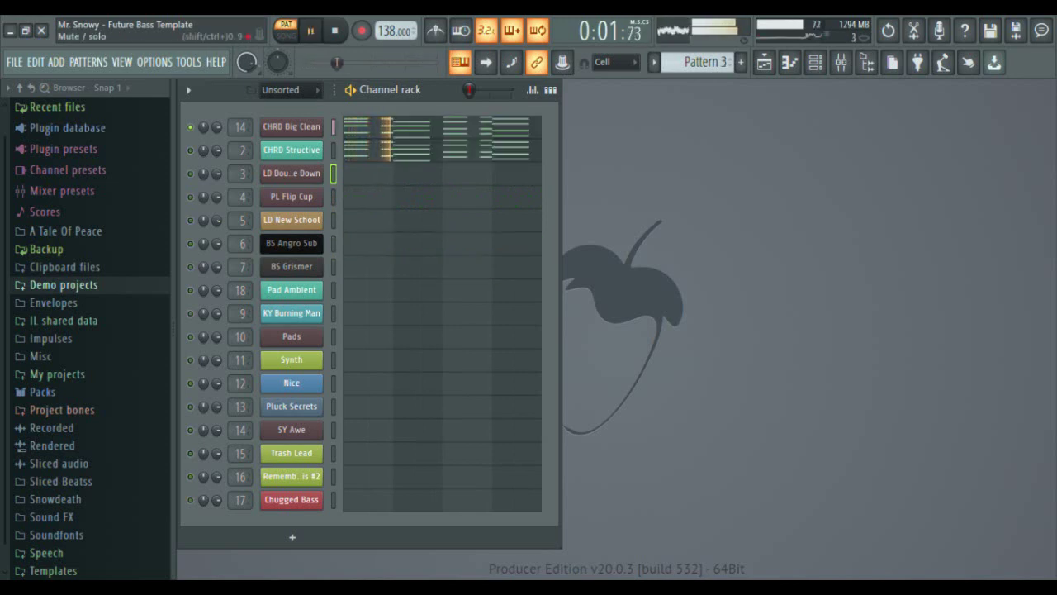
{"action": "right_click", "coordinate": [190, 151]}
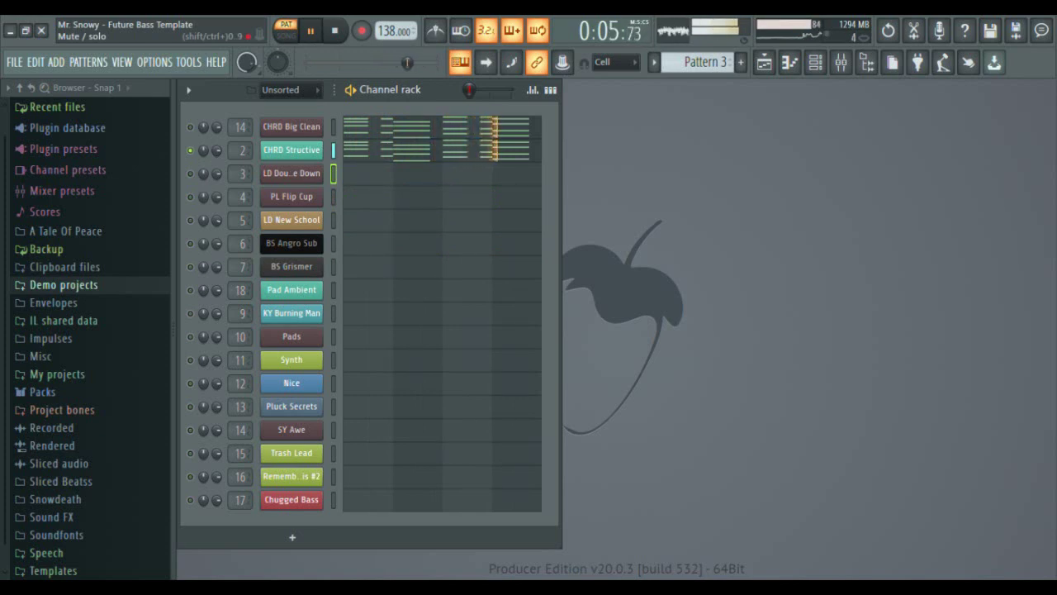
- Unmute all channels and play Pattern 3 with both chord channels together
{"action": "right_click", "coordinate": [190, 150]}
{"action": "key", "text": "space"}
{"action": "key", "text": "space"}
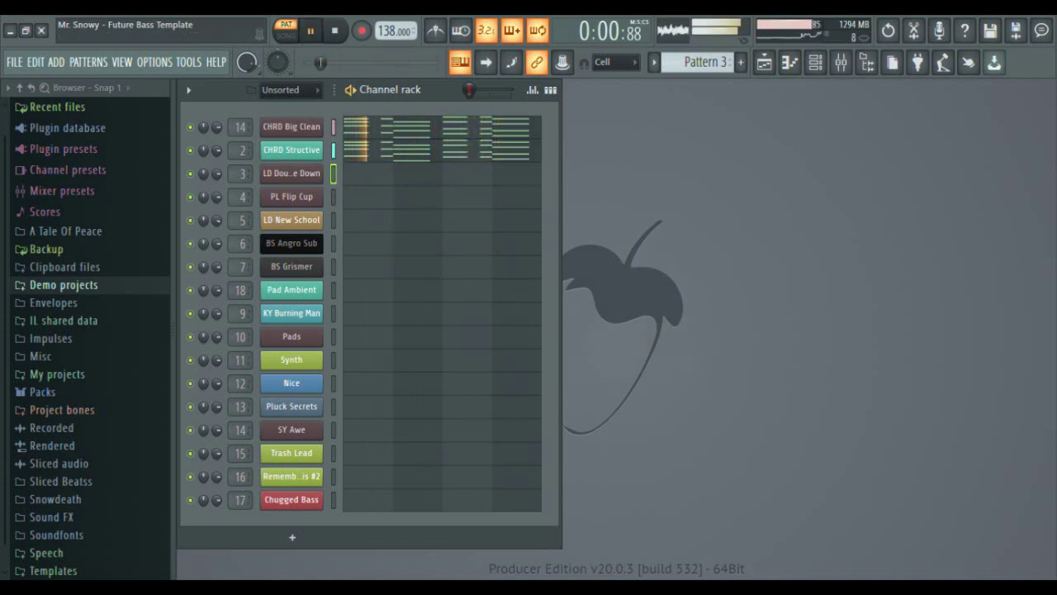
{"action": "key", "text": "space"}
- Listen to Pattern 4 with the Pad Ambient channel, followed by Pattern 5 with KY Burning Man
{"action": "key", "text": "KP_Add"}
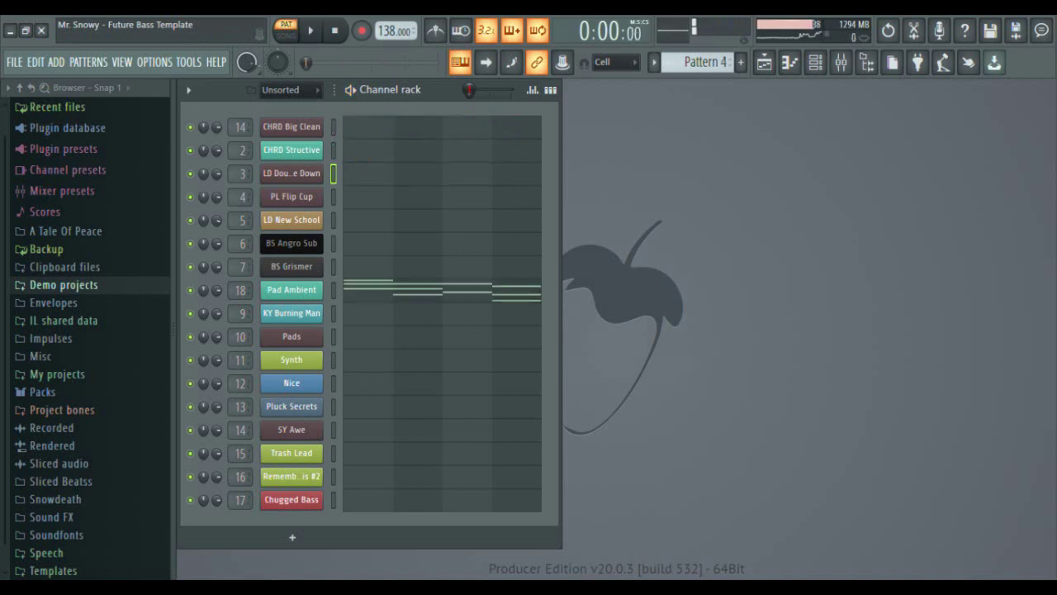
{"action": "key", "text": "space"}
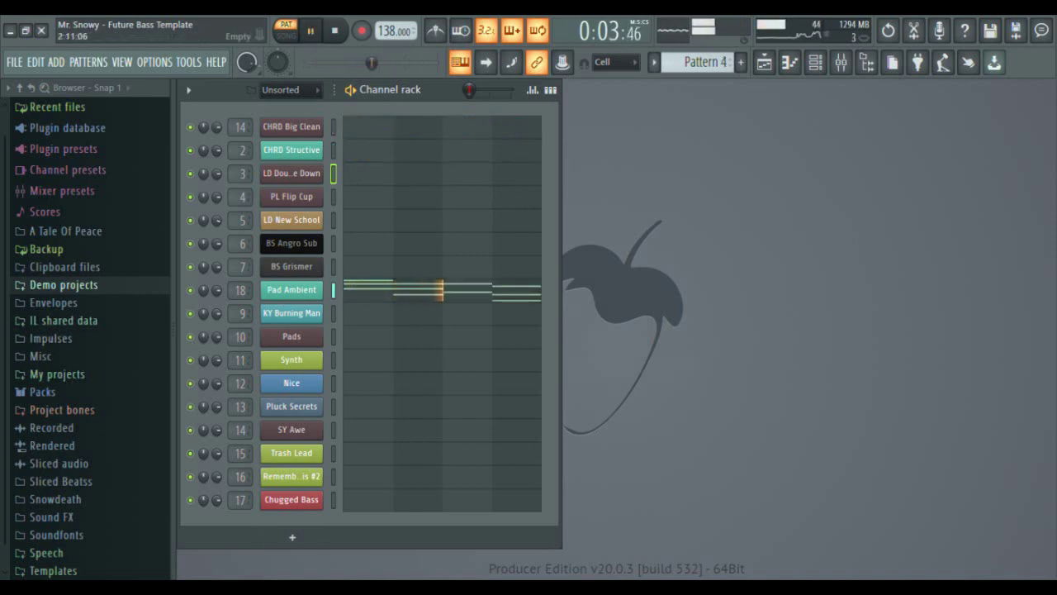
{"action": "key", "text": "space"}
{"action": "key", "text": "KP_Add"}
{"action": "key", "text": "space"}
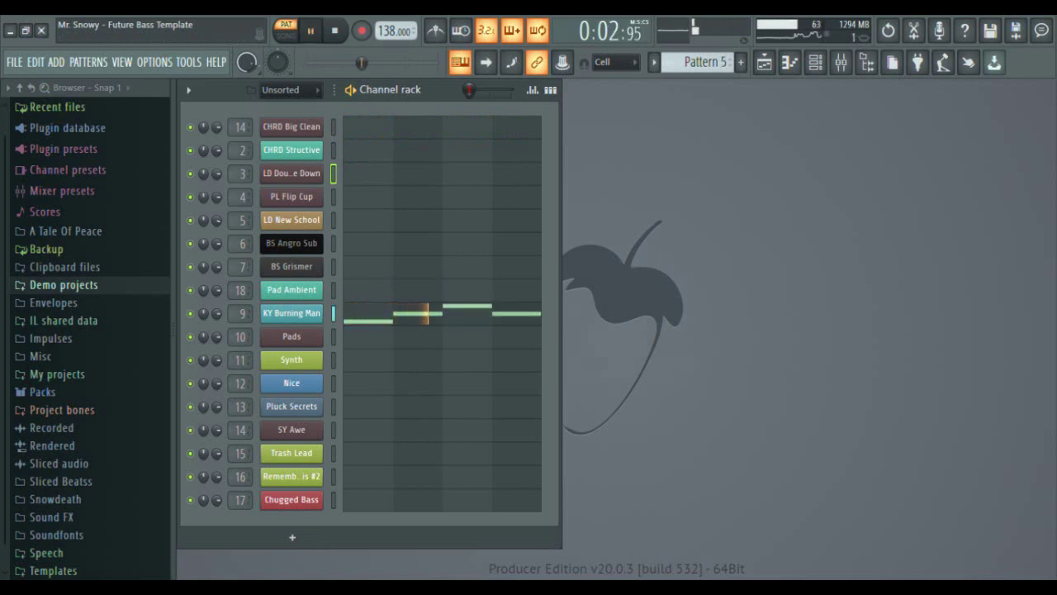
{"action": "key", "text": "space"}
- Listen to Pattern 6 with the Pads channel, followed by Pattern 7 with the Synth channel
{"action": "key", "text": "KP_Add"}
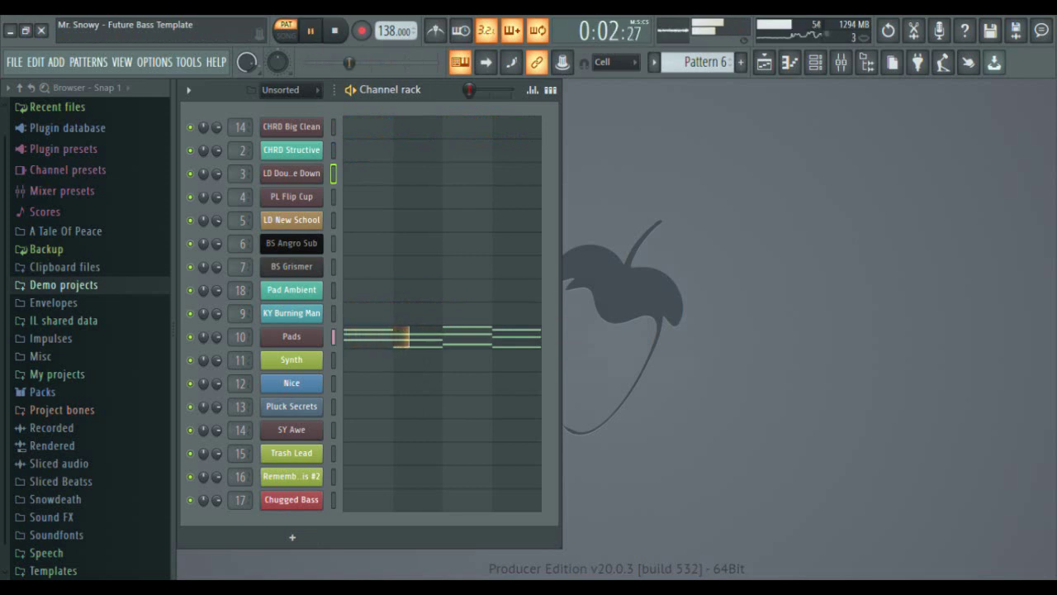
{"action": "key", "text": "space"}
{"action": "key", "text": "KP_Add"}
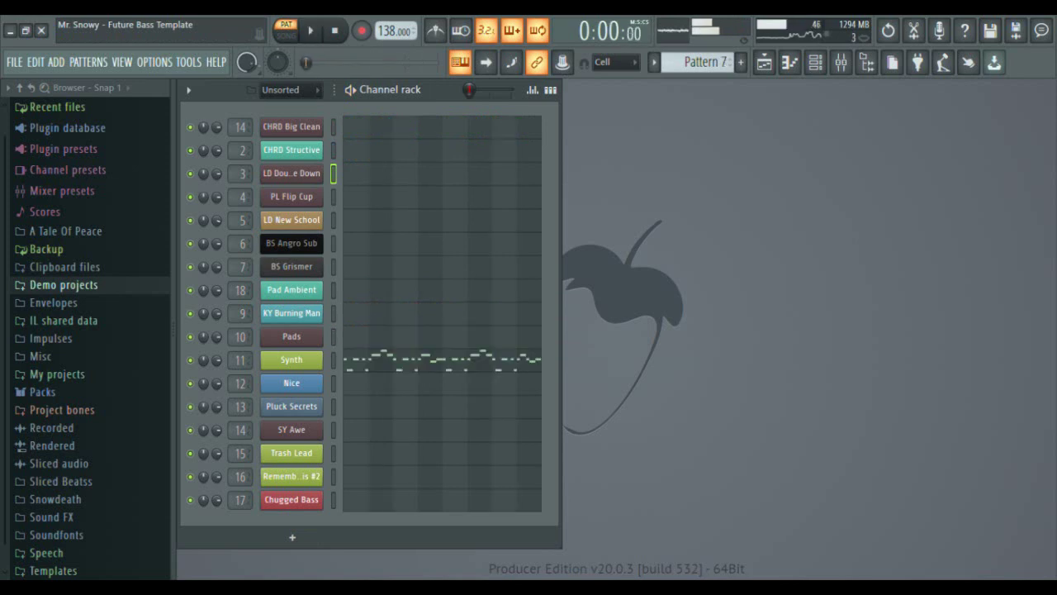
{"action": "key", "text": "space"}
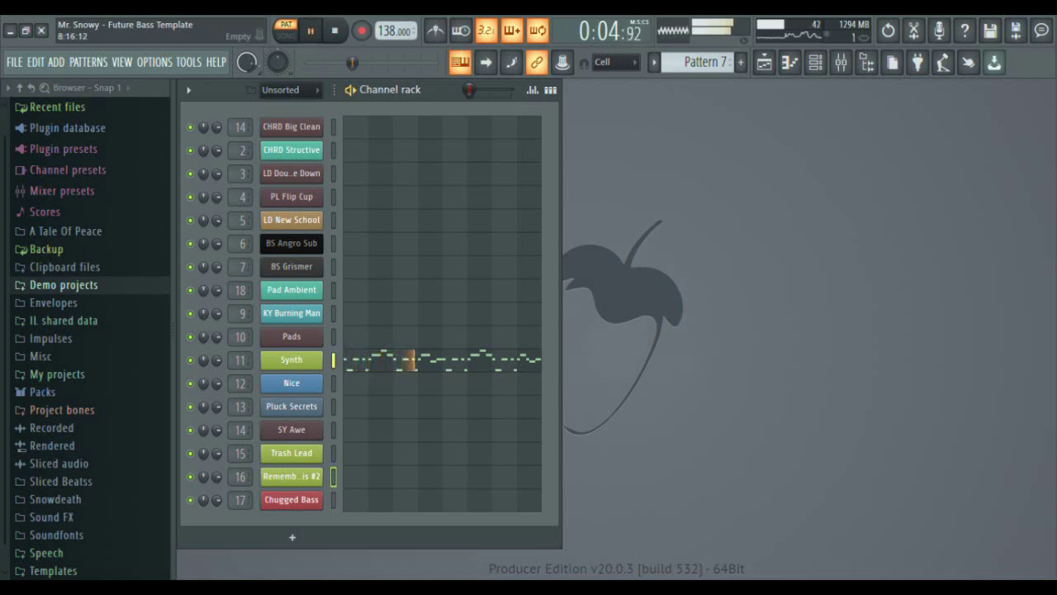
- Play Pattern 8 with Pads and Nice together, and replay it with the Nice channel soloed
{"action": "key", "text": "KP_Add"}
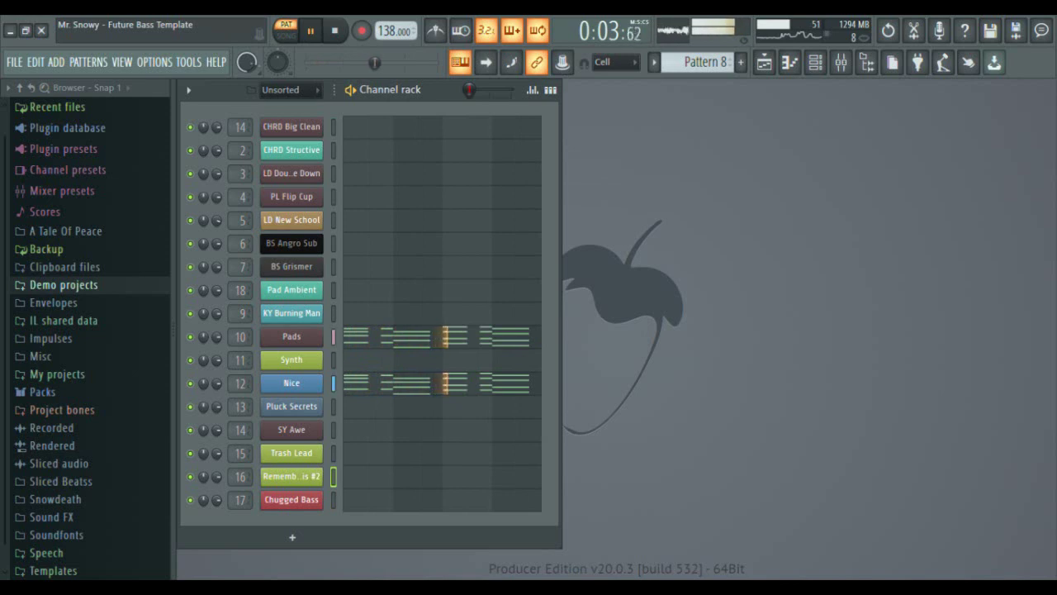
{"action": "key", "text": "space"}
{"action": "key", "text": "KP_Add"}
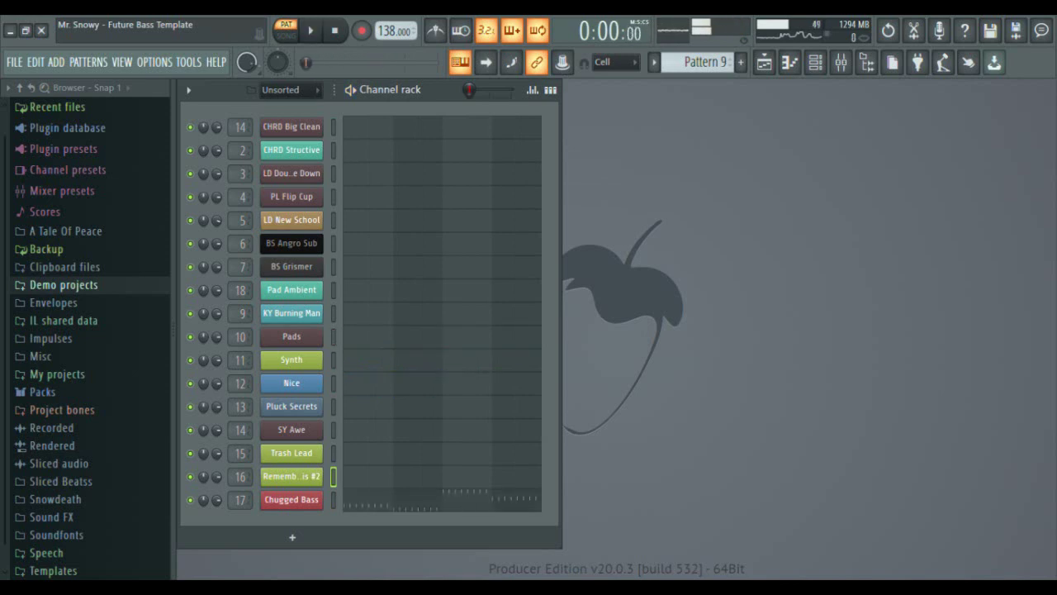
{"action": "key", "text": "KP_Subtract"}
{"action": "key", "text": "space"}
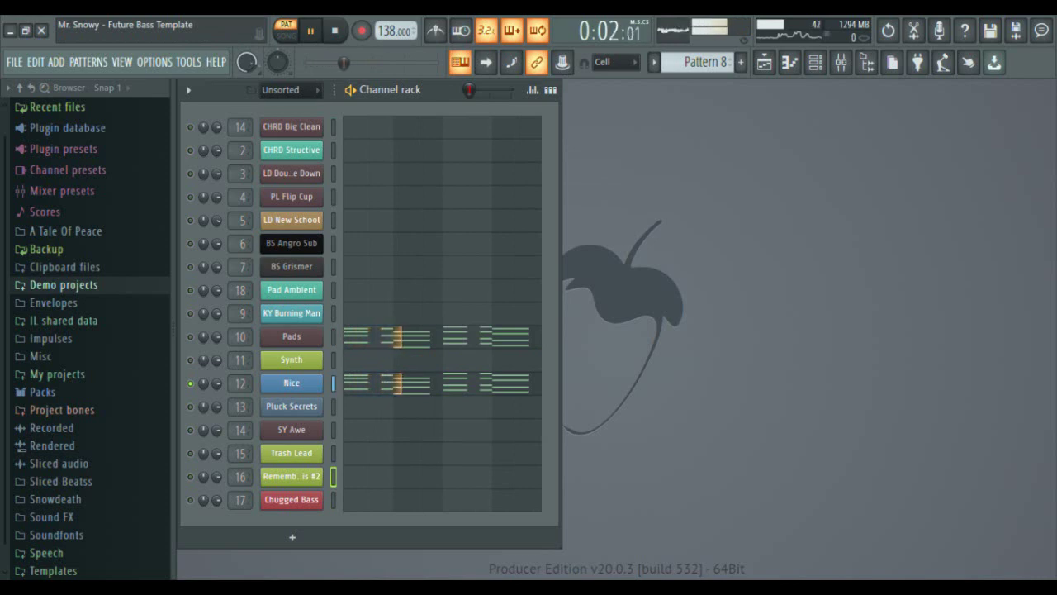
{"action": "key", "text": "space"}
- Unmute all channels, play Pattern 9 and inspect the Nexus preset on the Chugged Bass channel
{"action": "key", "text": "KP_Add"}
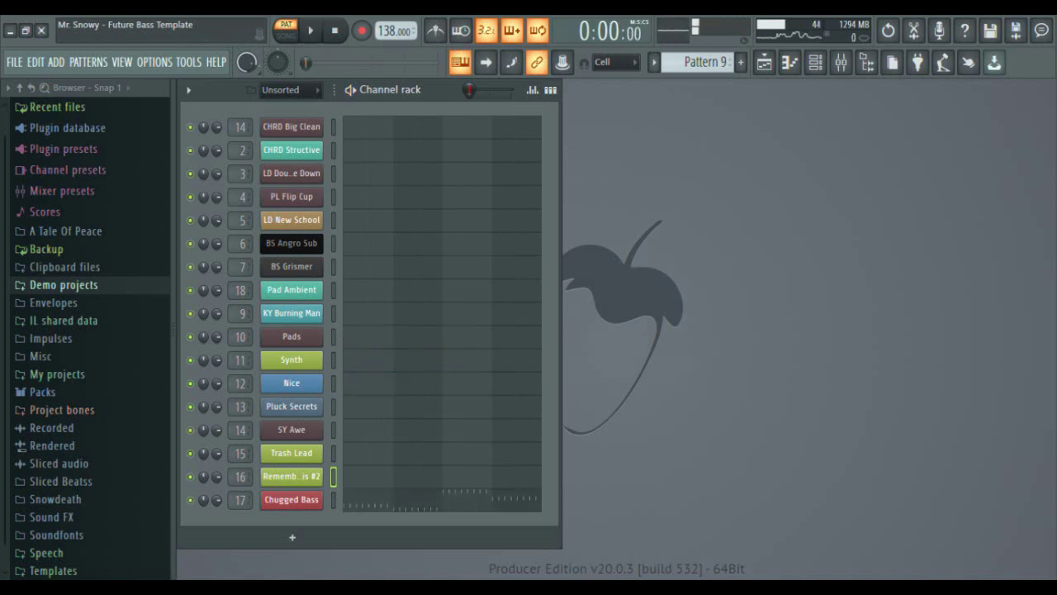
{"action": "key", "text": "space"}
{"action": "left_click", "coordinate": [333, 500]}
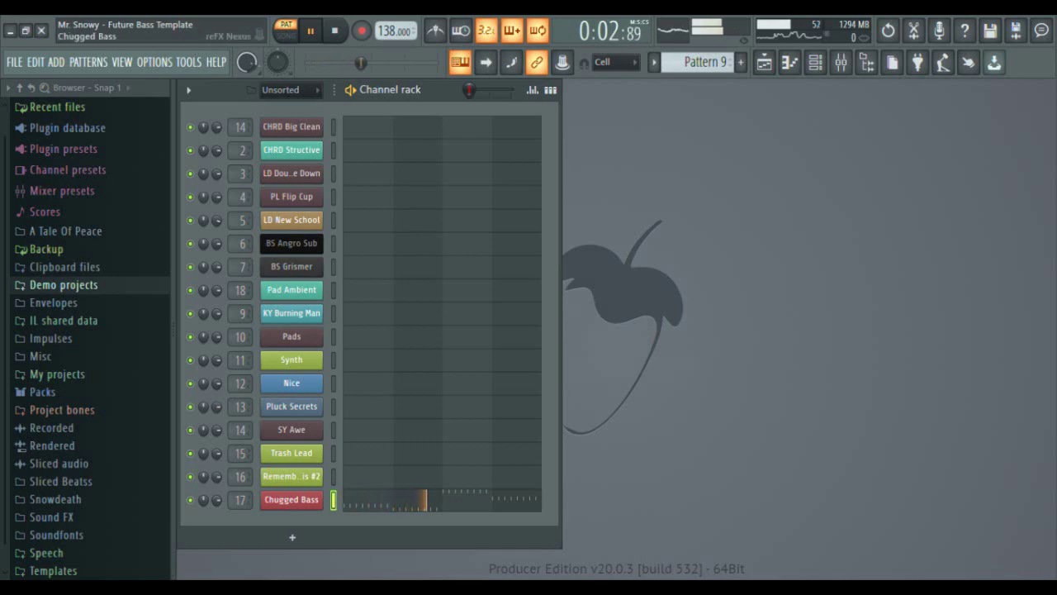
{"action": "left_click", "coordinate": [291, 500]}
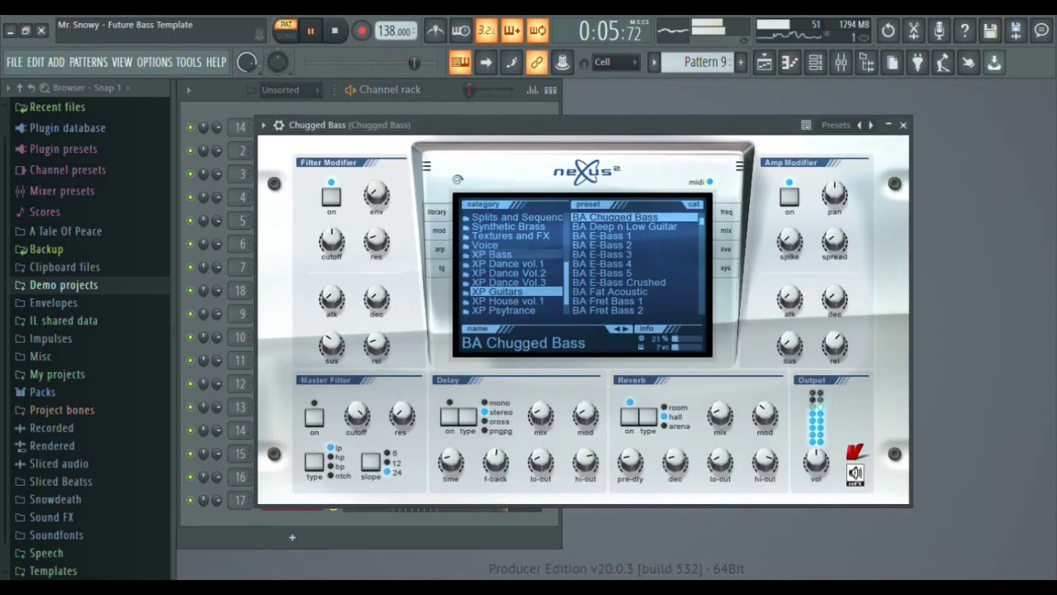
{"action": "key", "text": "Escape"}
{"action": "key", "text": "space"}
- Play Pattern 10 and inspect the Pluck Secrets channel's instrument and its notes in the piano roll
{"action": "key", "text": "KP_Add"}
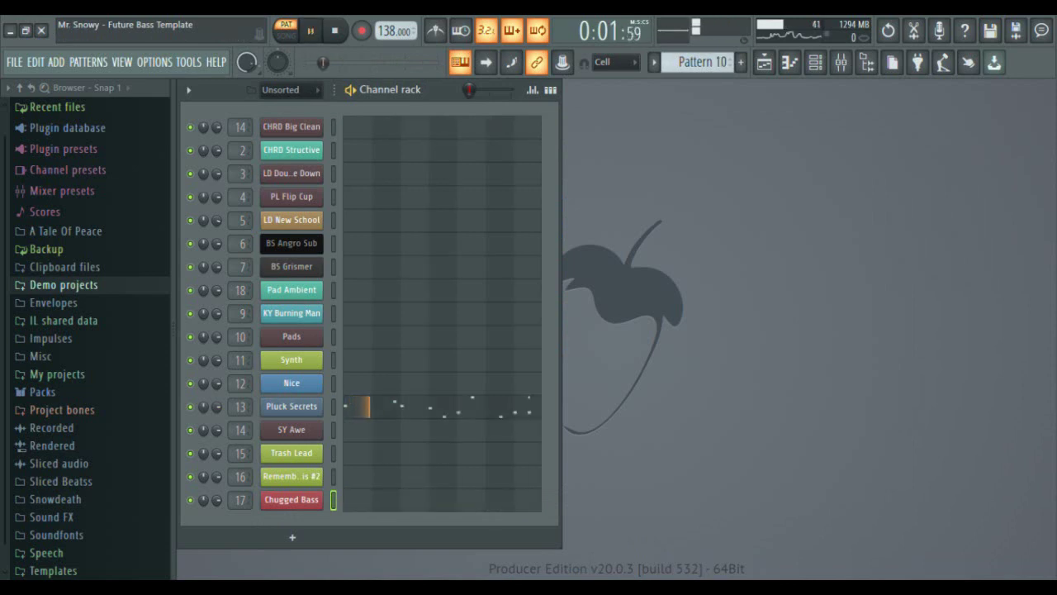
{"action": "left_click", "coordinate": [291, 406]}
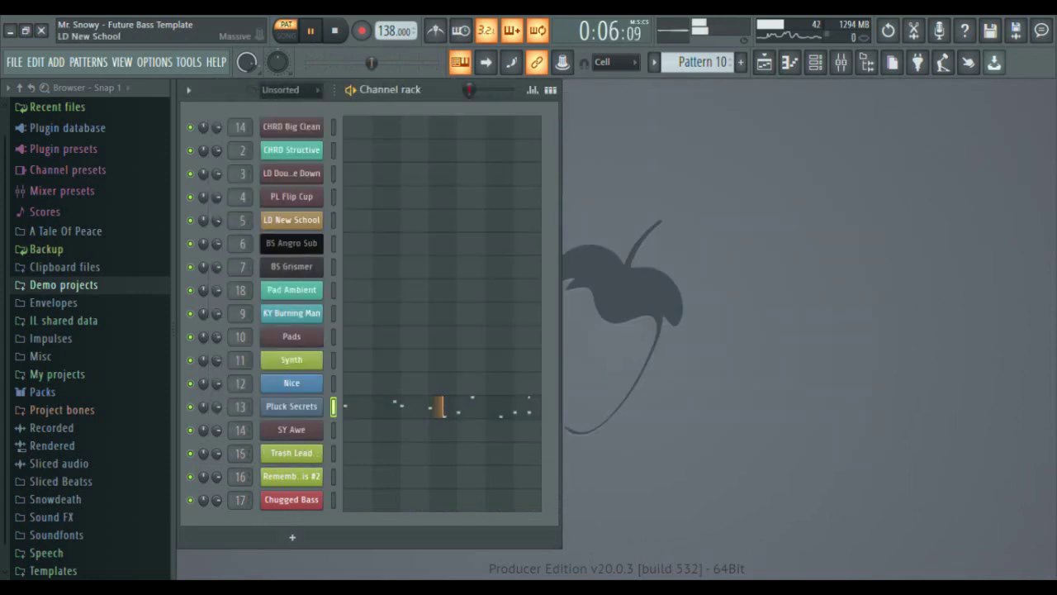
{"action": "key", "text": "Escape"}
{"action": "left_click", "coordinate": [377, 406]}
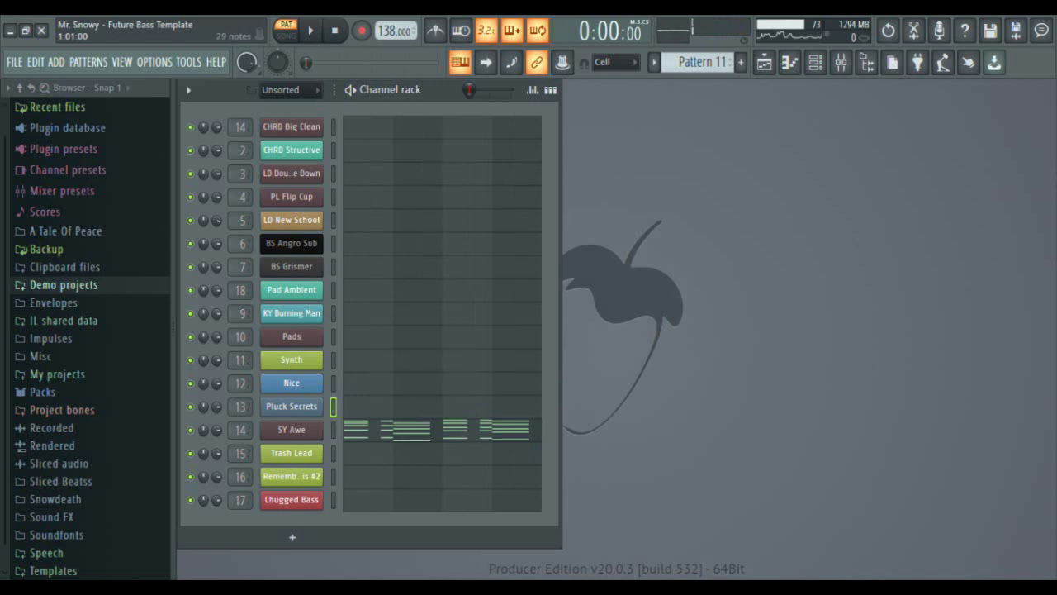
- In Pattern 11, rename the SY Awe channel to "NO xd" and mute it
{"action": "right_click", "coordinate": [292, 430]}
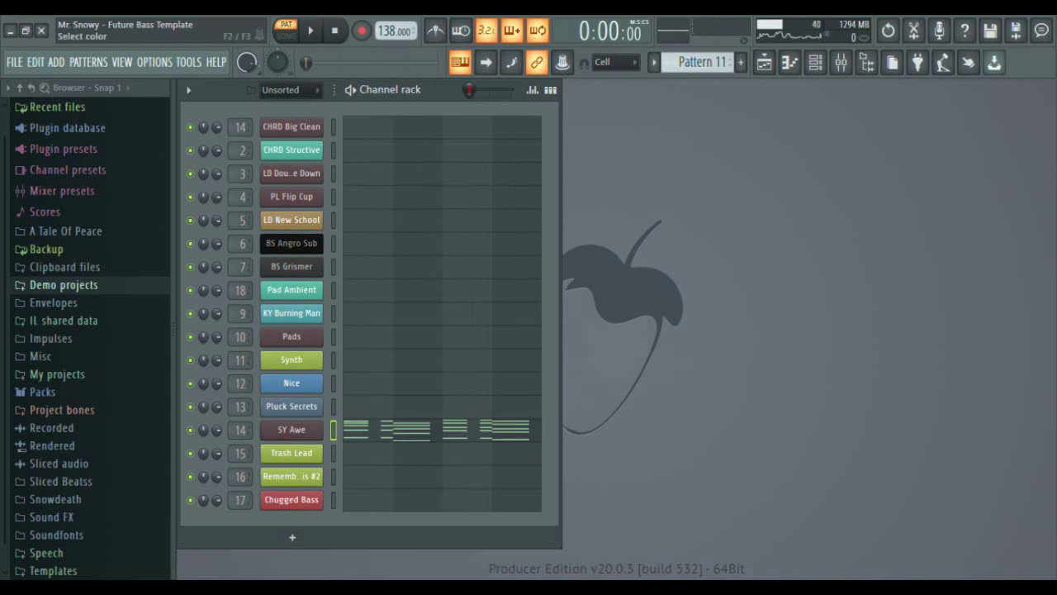
{"action": "type", "text": "NO xd"}
{"action": "key", "text": "Return"}
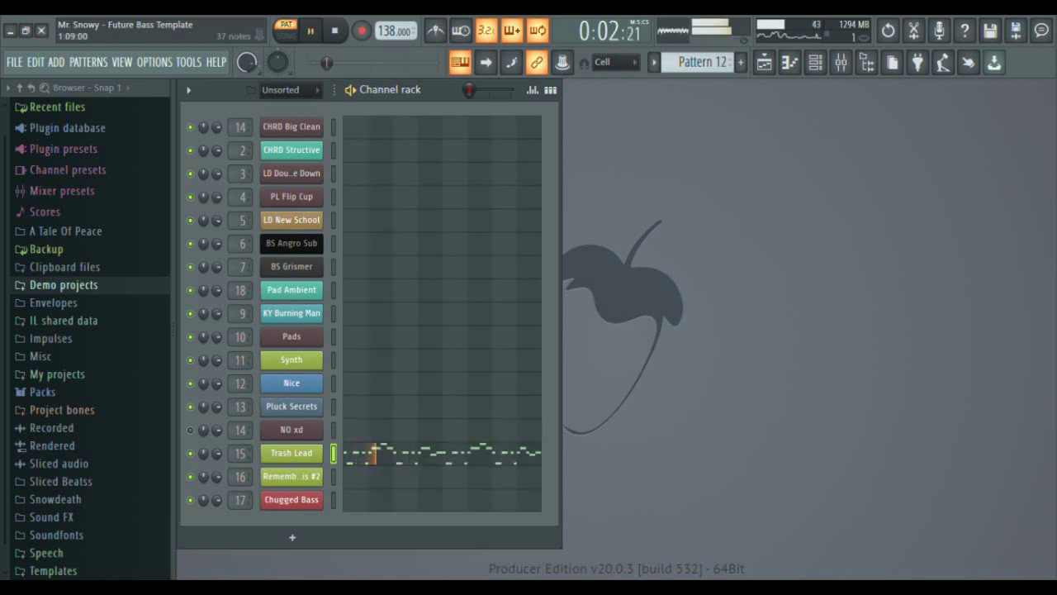
- Examine all of Pattern 12's Trash Lead notes in the piano roll, and play Pattern 13 with the Nice channel
{"action": "left_click", "coordinate": [373, 452]}
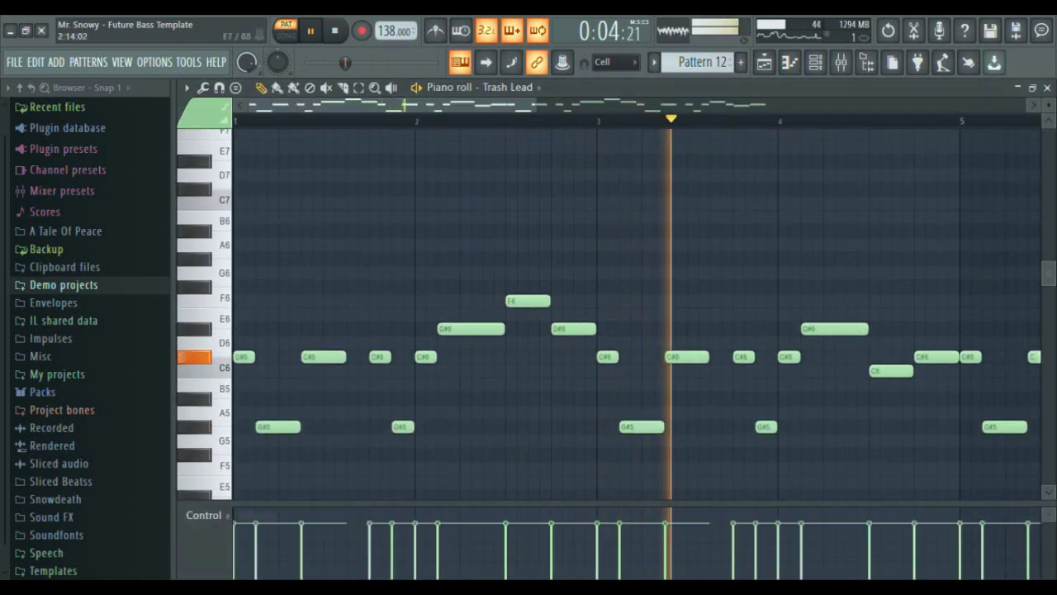
{"action": "left_click_drag", "start_coordinate": [536, 105], "coordinate": [1003, 105]}
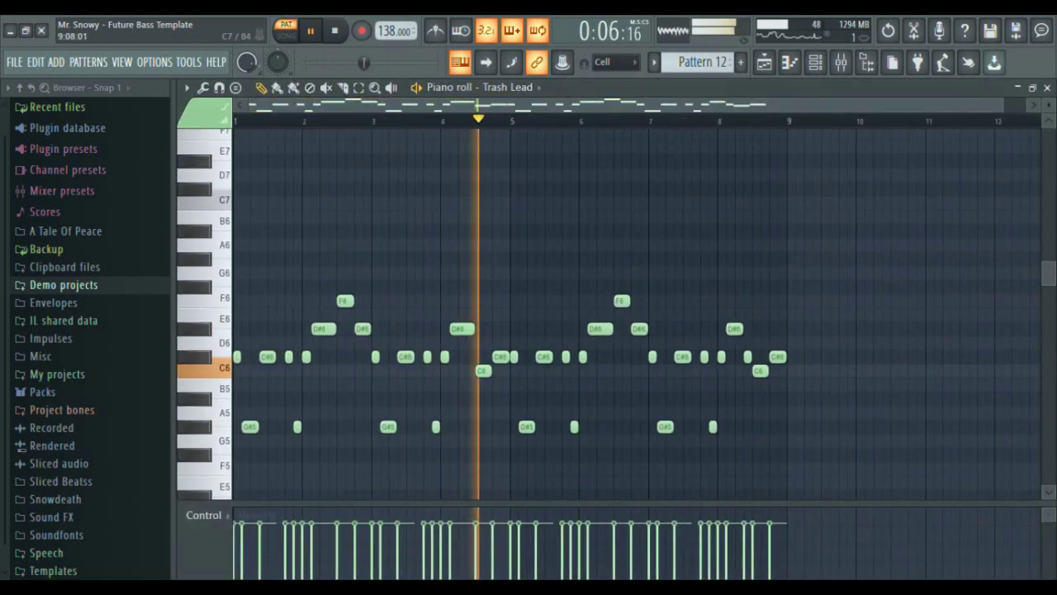
{"action": "key", "text": "Escape"}
{"action": "key", "text": "KP_Add"}
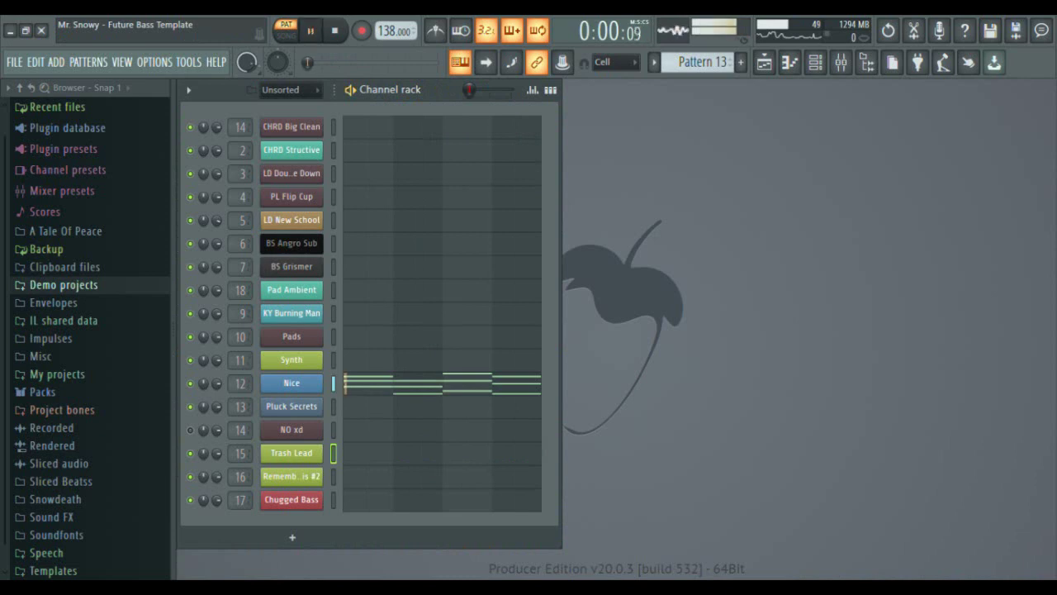
{"action": "key", "text": "space"}
- In Pattern 14, mute the channel routed to mixer track 16 and rename it "NO"
{"action": "key", "text": "KP_Add"}
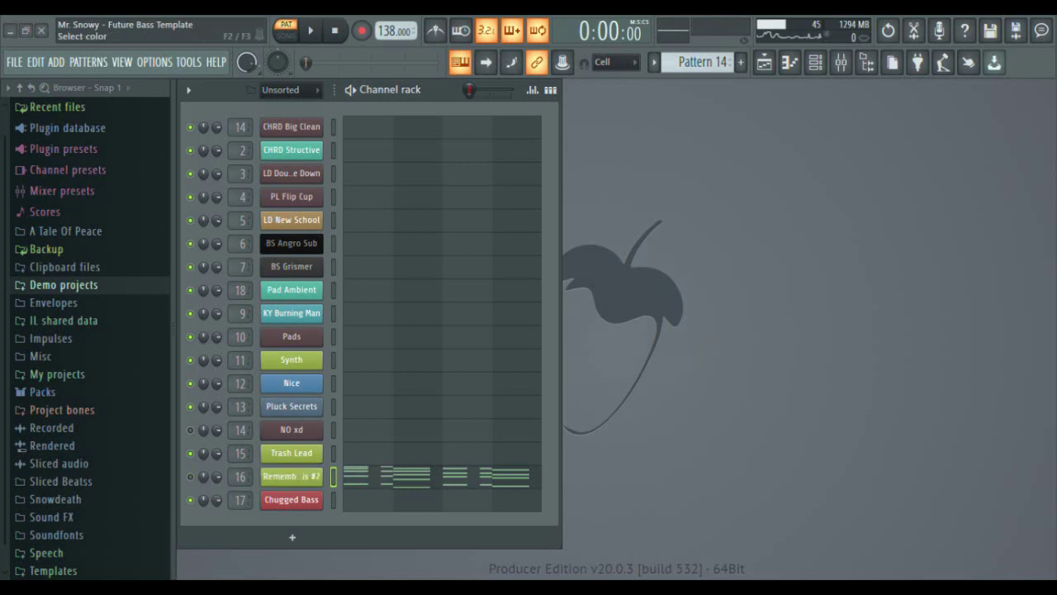
{"action": "key", "text": "KP_Add"}
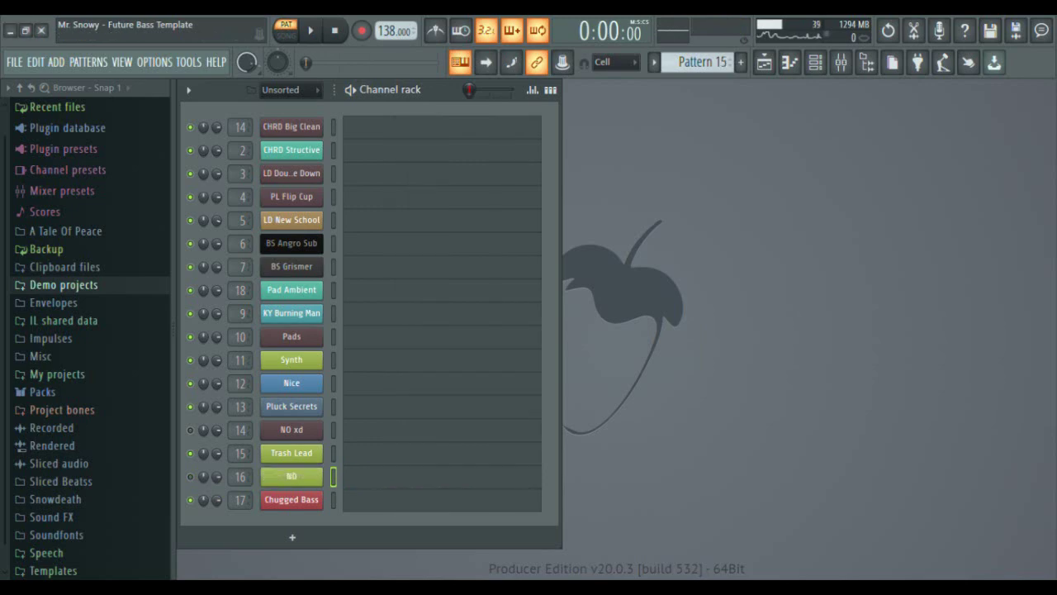
- Go back to Pattern 1 and bring up the playlist arrangement
{"action": "key", "text": "KP_Subtract"}
{"action": "key", "text": "KP_Subtract"}
{"action": "key", "text": "KP_Subtract"}
{"action": "key", "text": "KP_Subtract"}
{"action": "key", "text": "KP_Subtract"}
{"action": "key", "text": "KP_Subtract"}
{"action": "key", "text": "KP_Subtract"}
{"action": "key", "text": "KP_Subtract"}
{"action": "key", "text": "KP_Subtract"}
{"action": "key", "text": "KP_Subtract"}
{"action": "key", "text": "KP_Subtract"}
{"action": "key", "text": "KP_Subtract"}
{"action": "key", "text": "KP_Subtract"}
{"action": "key", "text": "KP_Subtract"}
{"action": "key", "text": "F5"}
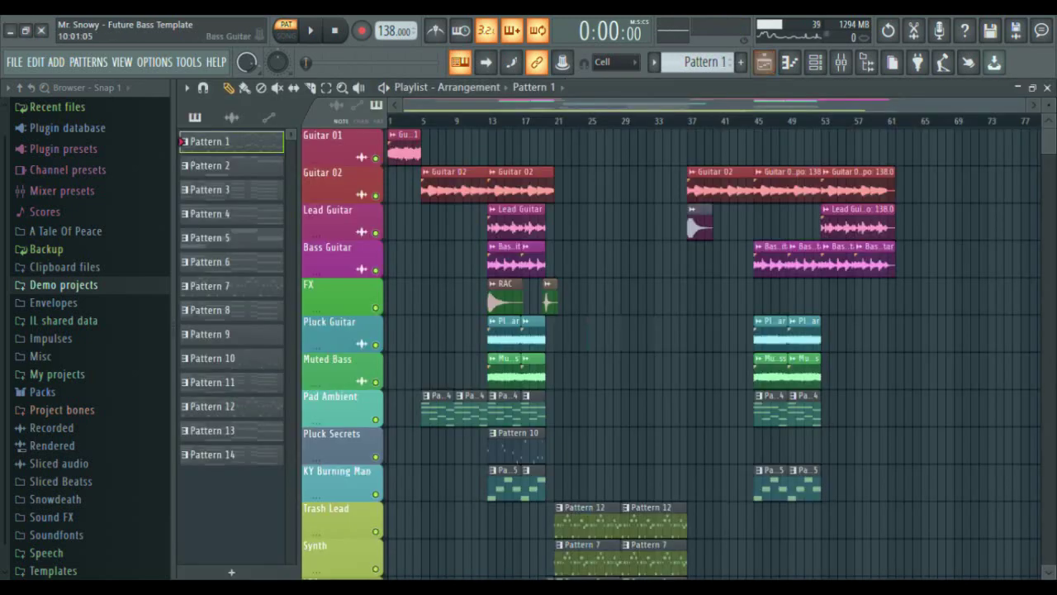
- Play the song with the Guitar 01 track soloed and review its insert effects in the mixer
{"action": "right_click", "coordinate": [375, 159]}
{"action": "key", "text": "space"}
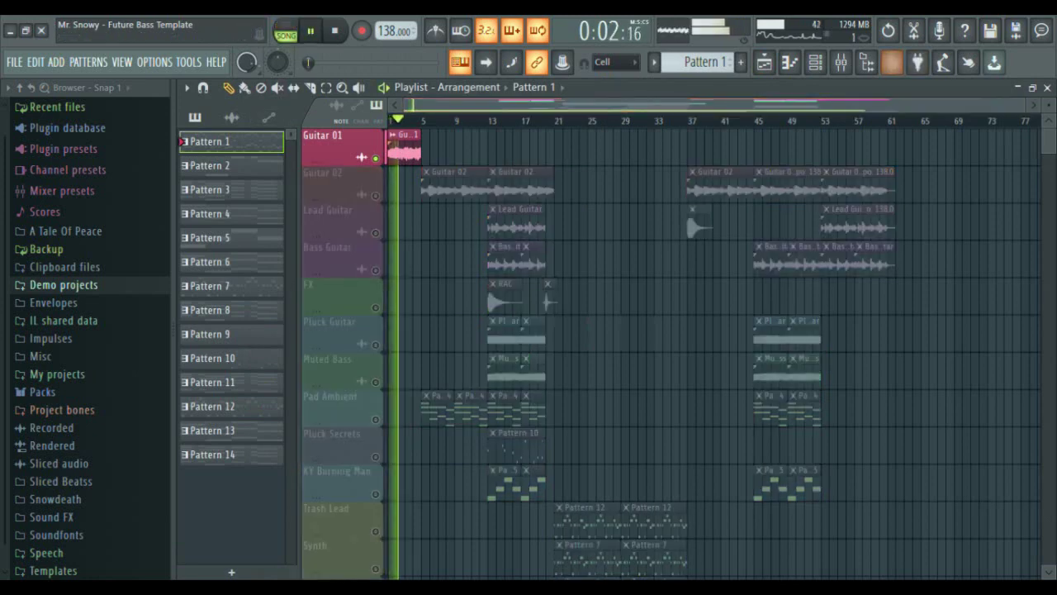
{"action": "left_click", "coordinate": [841, 62]}
{"action": "left_click", "coordinate": [687, 224]}
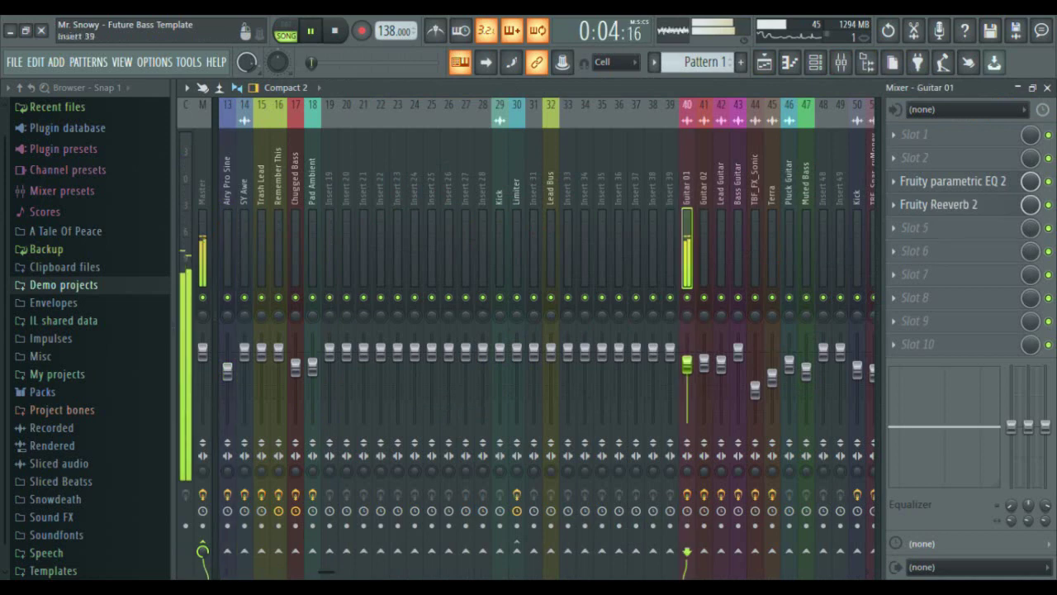
{"action": "scroll", "coordinate": [364, 248], "scroll_direction": "right", "scroll_amount": 8}
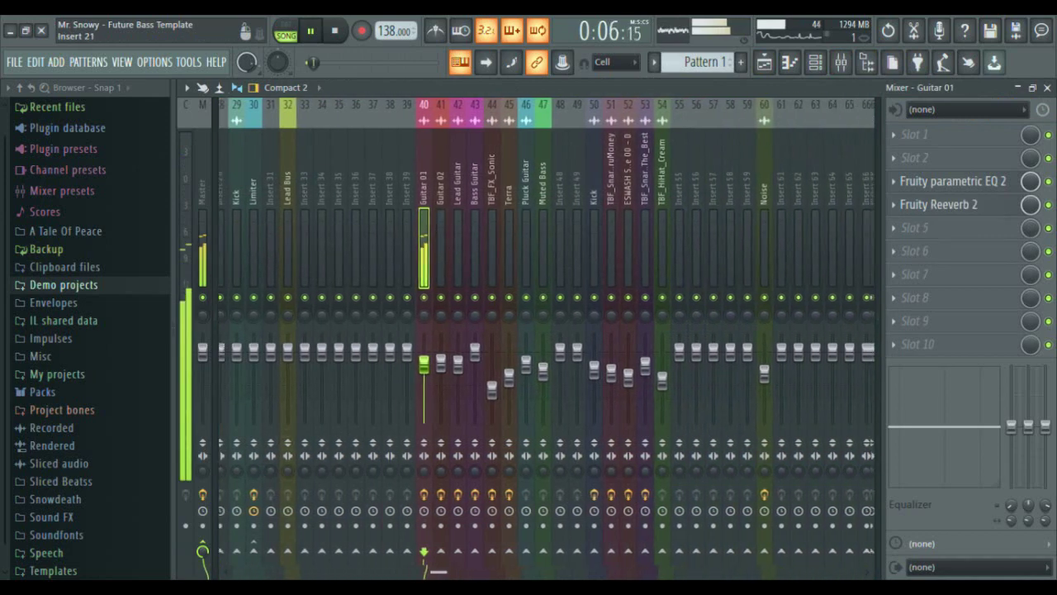
{"action": "key", "text": "F9"}
{"action": "key", "text": "space"}
- Solo the Guitar 02 track, play it from bar 5 and check its effects in the mixer
{"action": "right_click", "coordinate": [375, 195]}
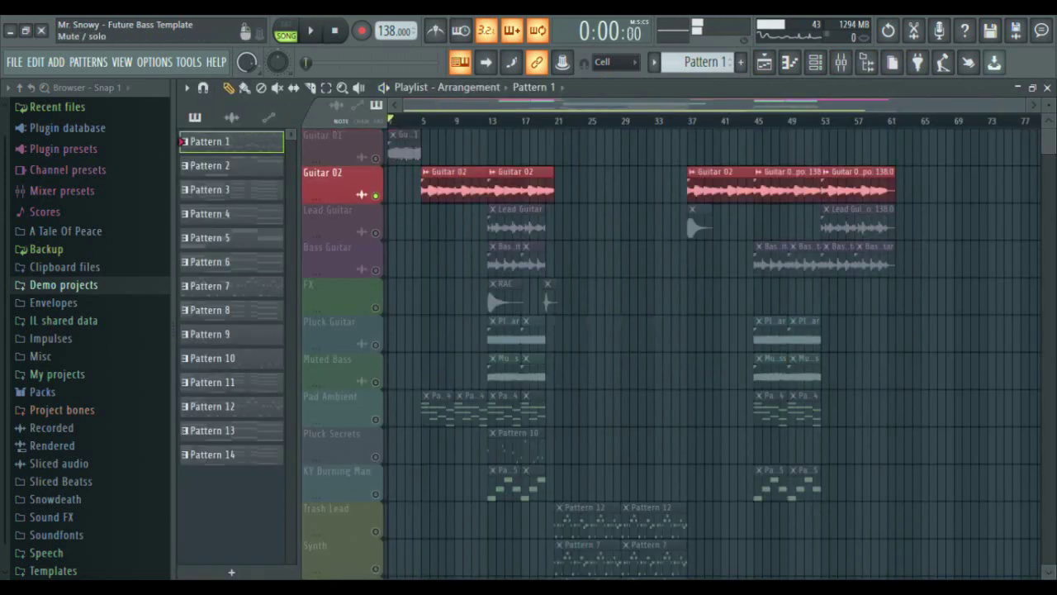
{"action": "left_click", "coordinate": [422, 121]}
{"action": "key", "text": "space"}
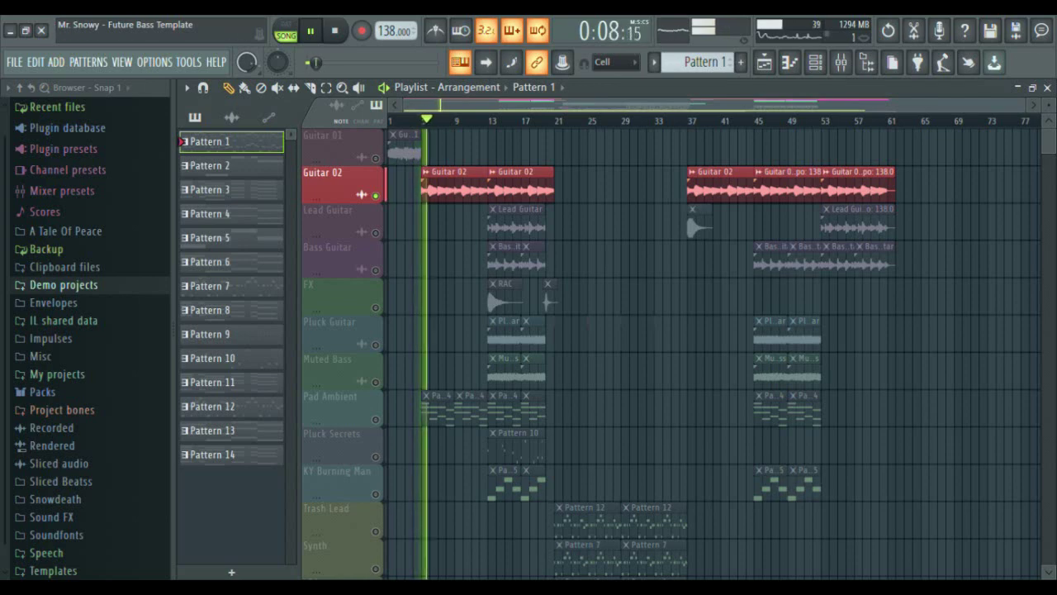
{"action": "key", "text": "F9"}
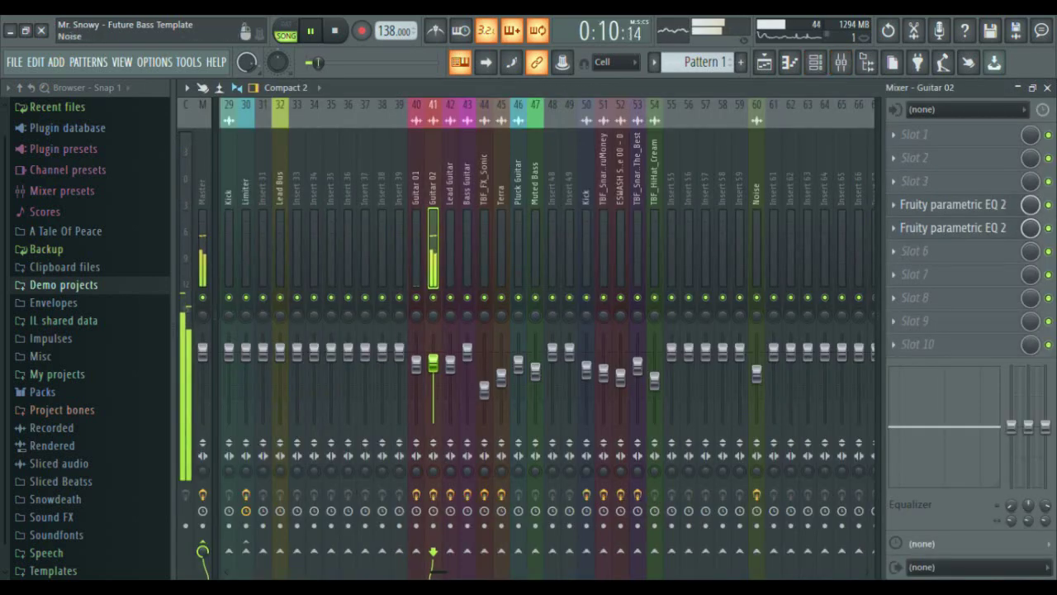
{"action": "key", "text": "F9"}
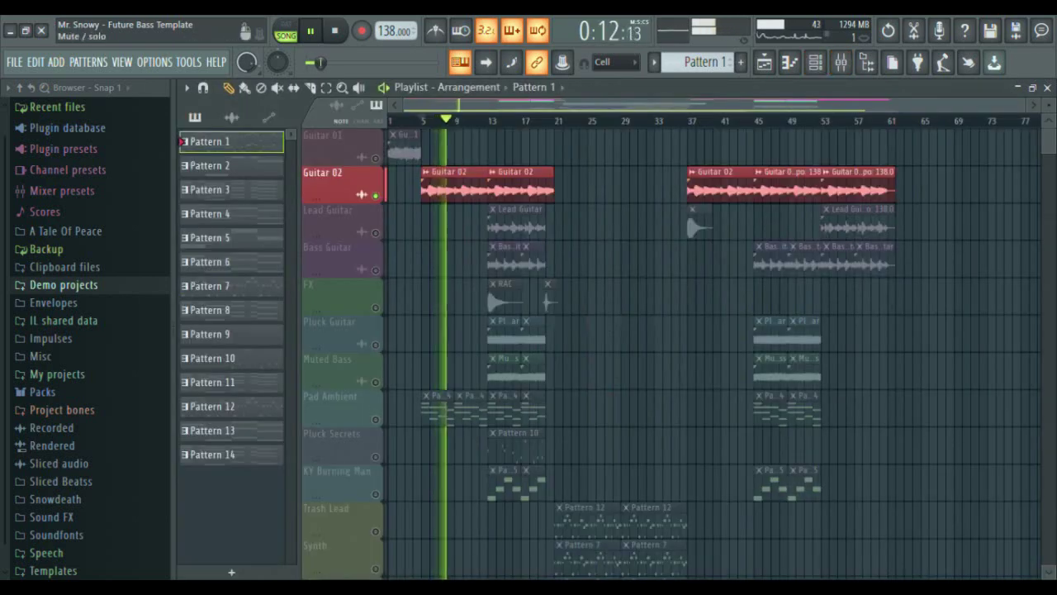
- Solo the Lead Guitar track, play it from bar 13 and inspect its mixer insert's effects
{"action": "right_click", "coordinate": [376, 233]}
{"action": "left_click", "coordinate": [489, 121]}
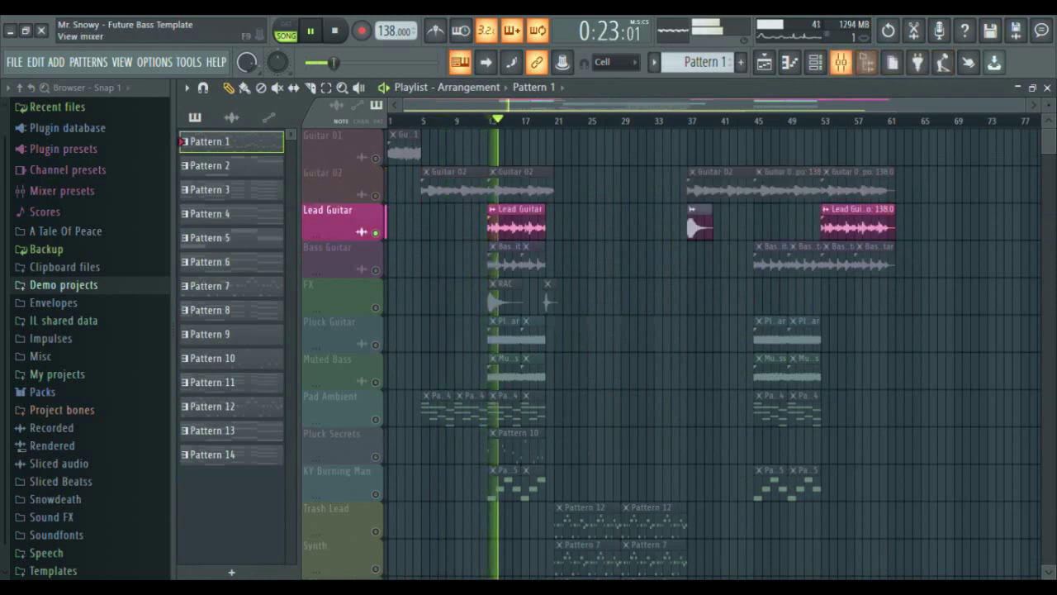
{"action": "key", "text": "F9"}
{"action": "left_click", "coordinate": [467, 258]}
{"action": "left_click", "coordinate": [450, 258]}
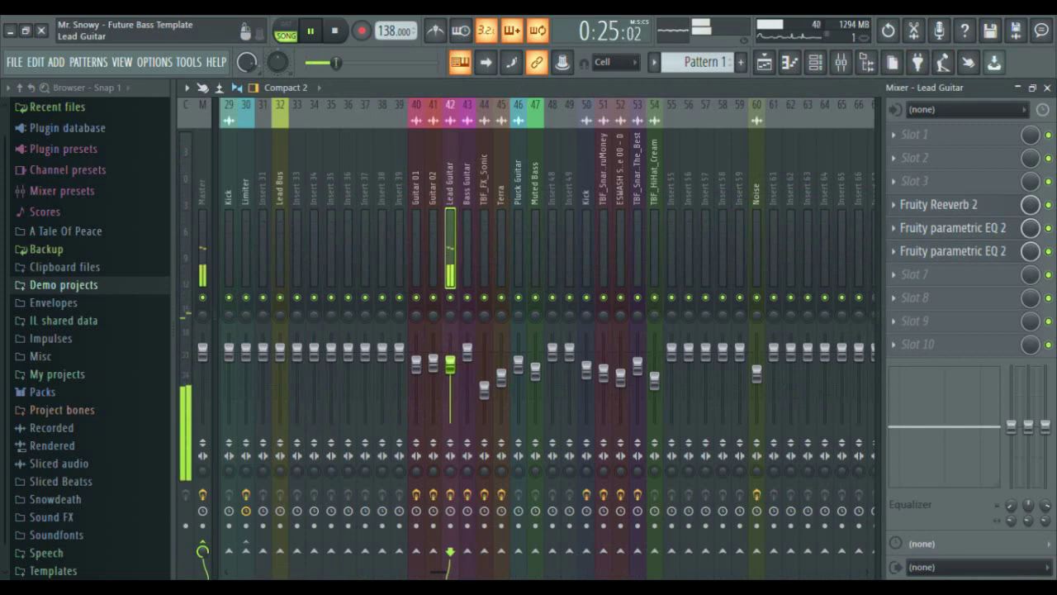
{"action": "key", "text": "F9"}
- Solo the Bass Guitar track during playback and view its effect chain in the mixer
{"action": "right_click", "coordinate": [376, 271]}
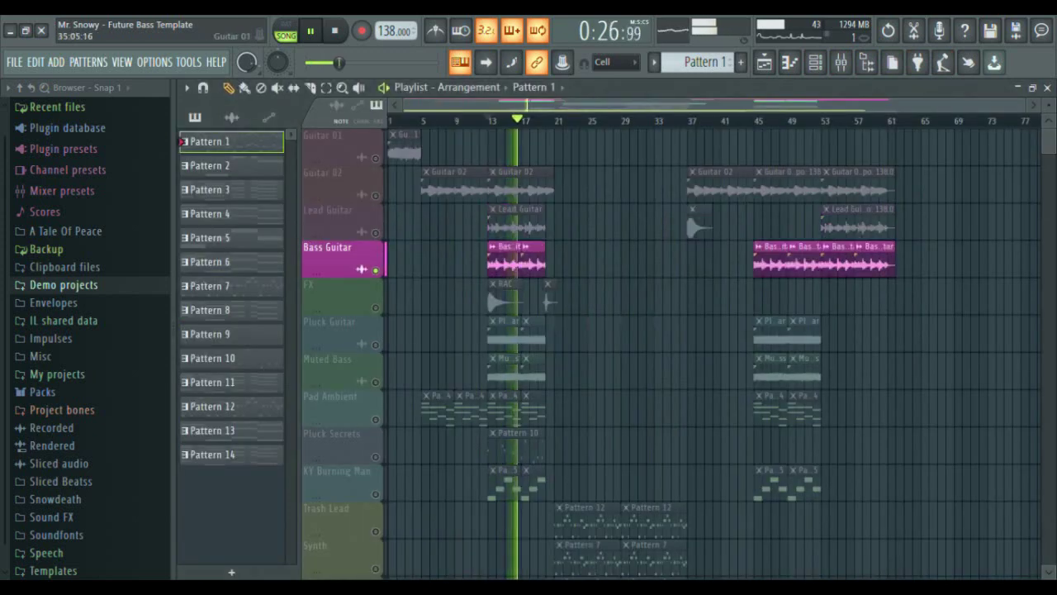
{"action": "left_click", "coordinate": [841, 62]}
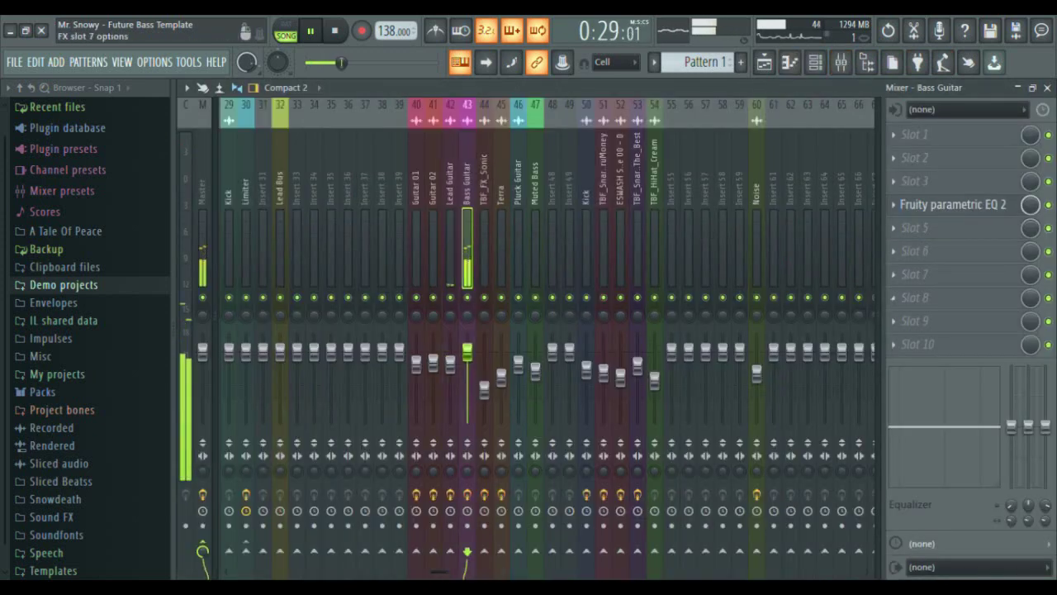
- Solo the Pluck Guitar track, play it from bar 13 and check its mixer insert's effects
{"action": "key", "text": "F9"}
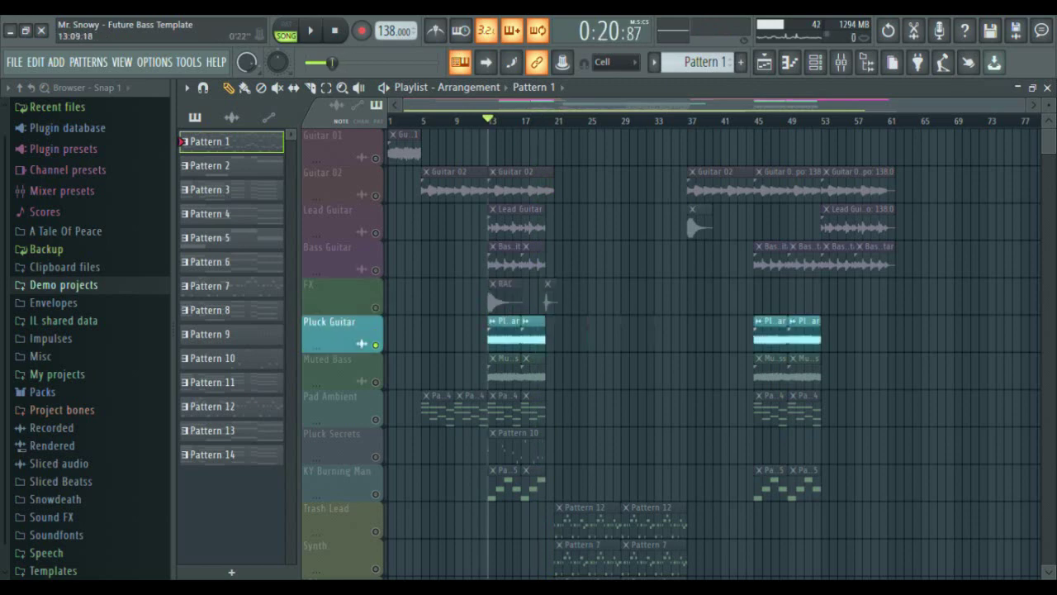
{"action": "key", "text": "space"}
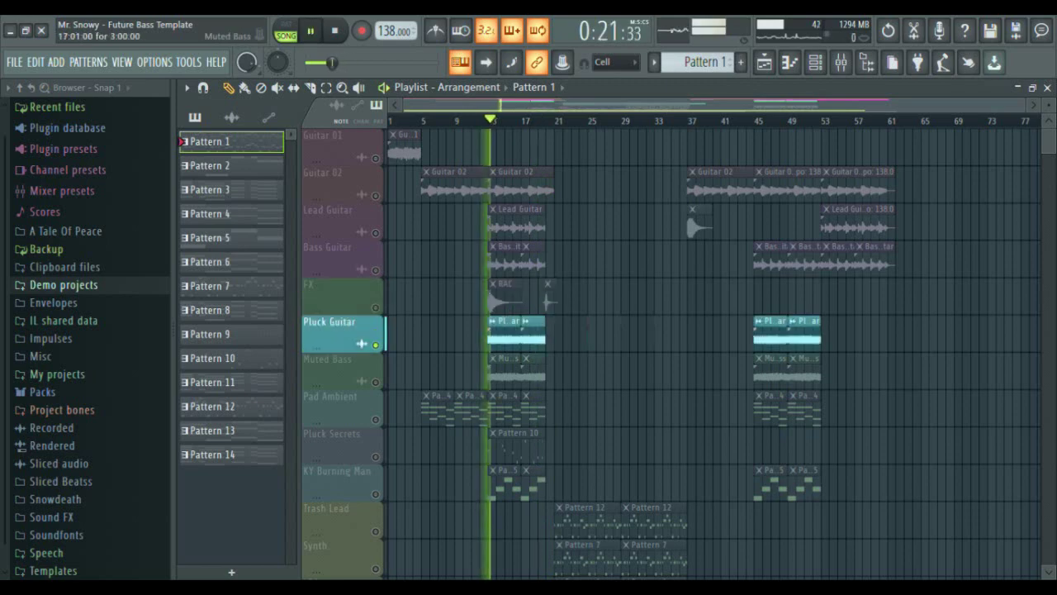
{"action": "left_click", "coordinate": [841, 62]}
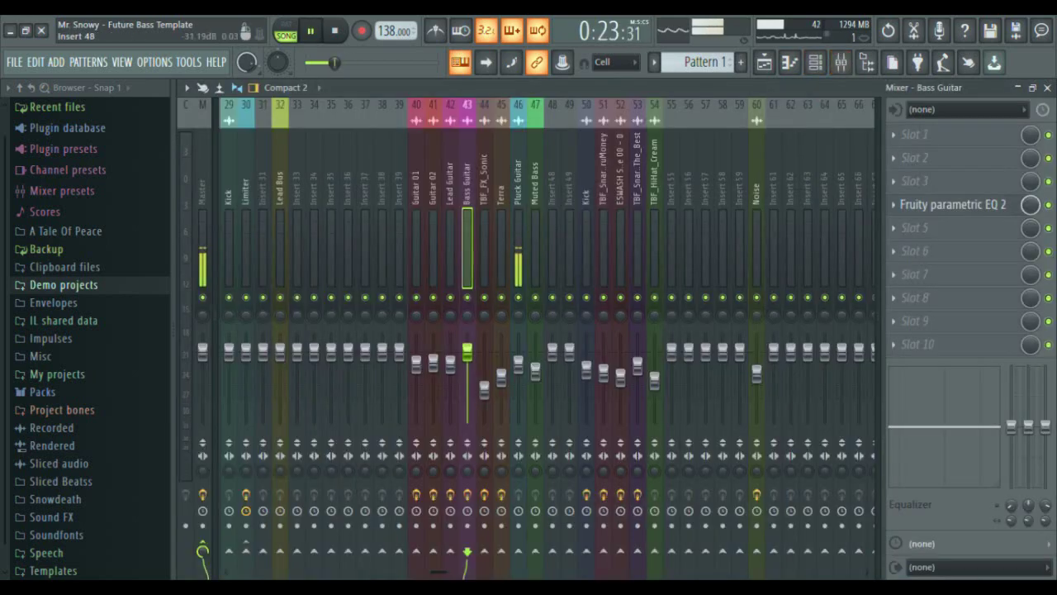
{"action": "left_click", "coordinate": [518, 250]}
{"action": "key", "text": "F9"}
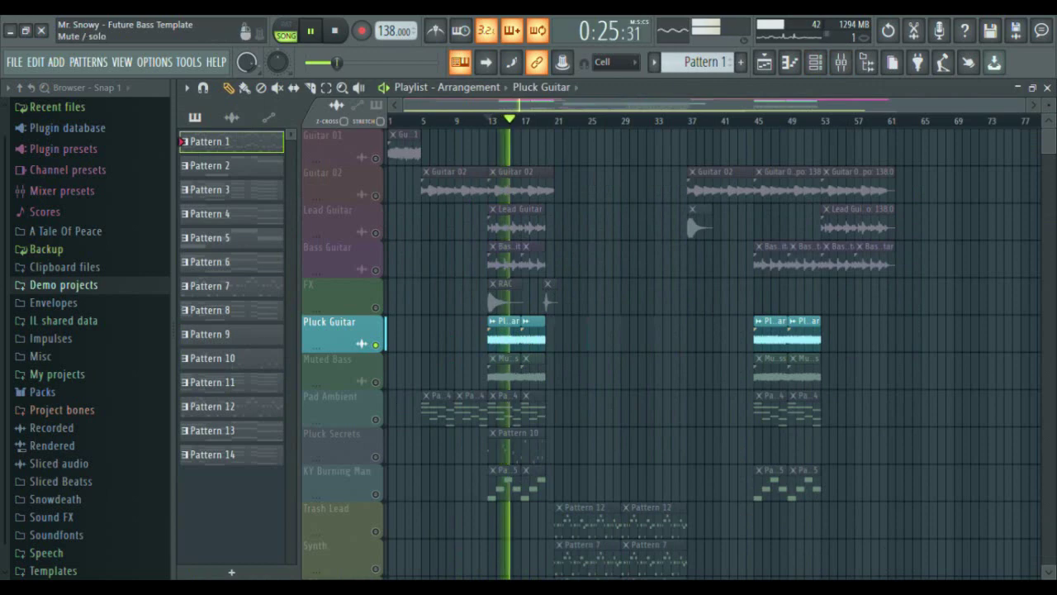
- Solo the Muted Bass track during playback, select its clip source and view the mixer
{"action": "right_click", "coordinate": [376, 382]}
{"action": "left_click", "coordinate": [504, 375]}
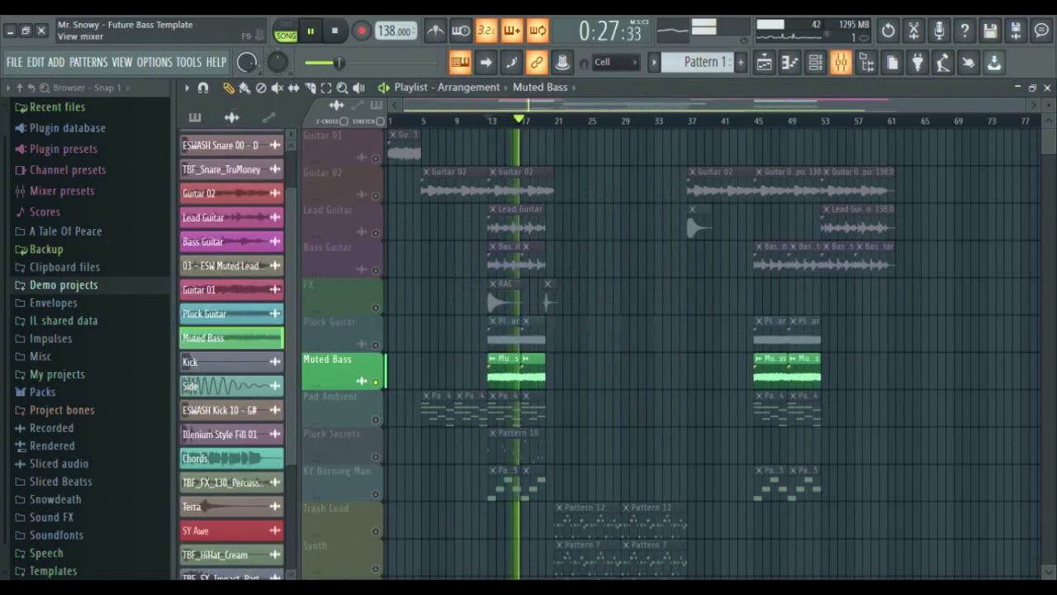
{"action": "left_click", "coordinate": [841, 62]}
{"action": "key", "text": "F9"}
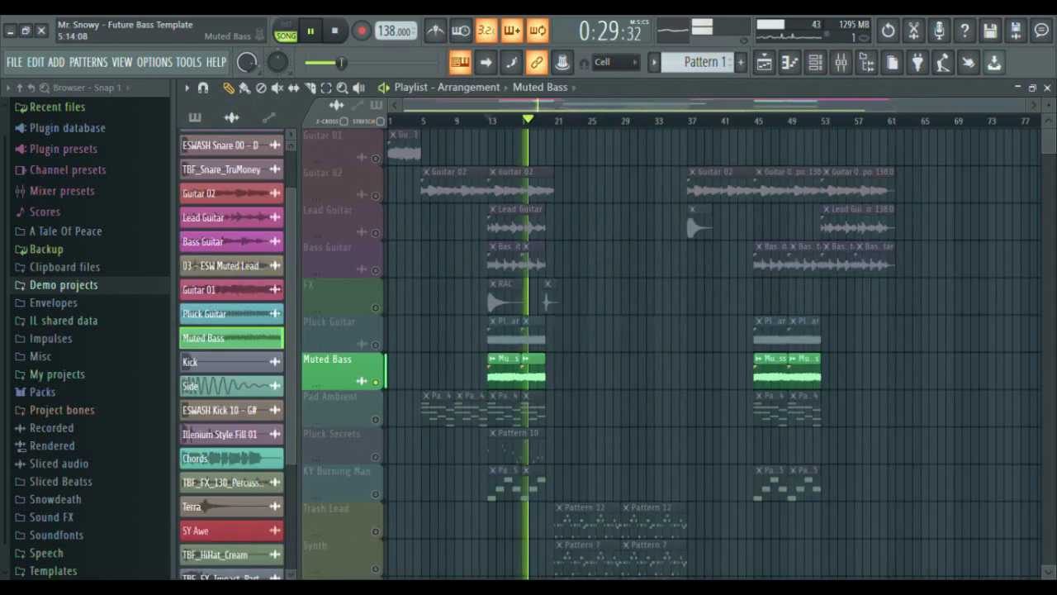
- Solo the Kick track, play it from bar 13 and enlarge the view of its clips
{"action": "scroll", "coordinate": [670, 354], "scroll_direction": "down", "scroll_amount": 5}
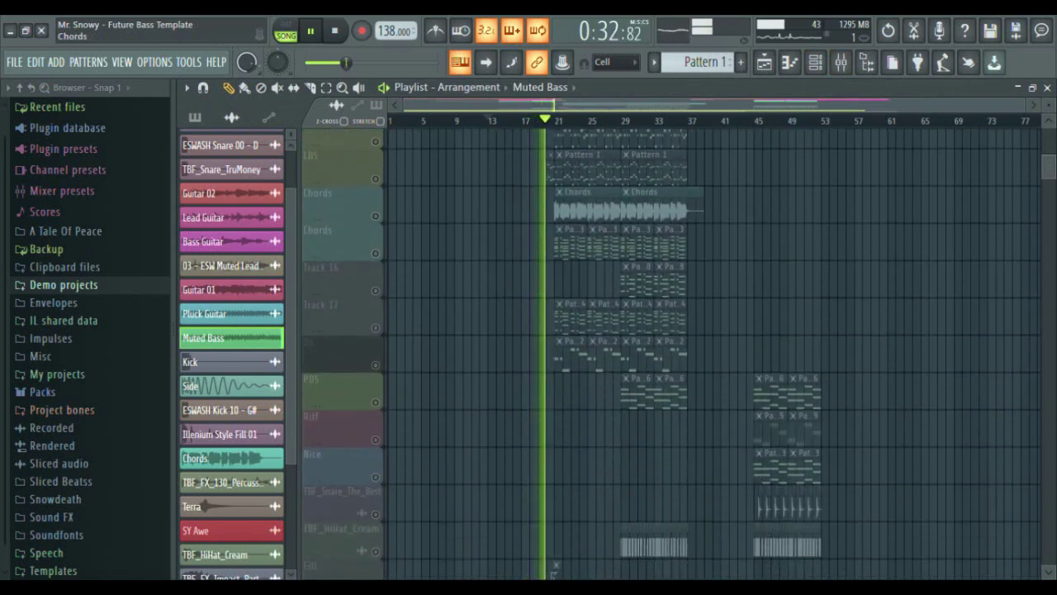
{"action": "key", "text": "space"}
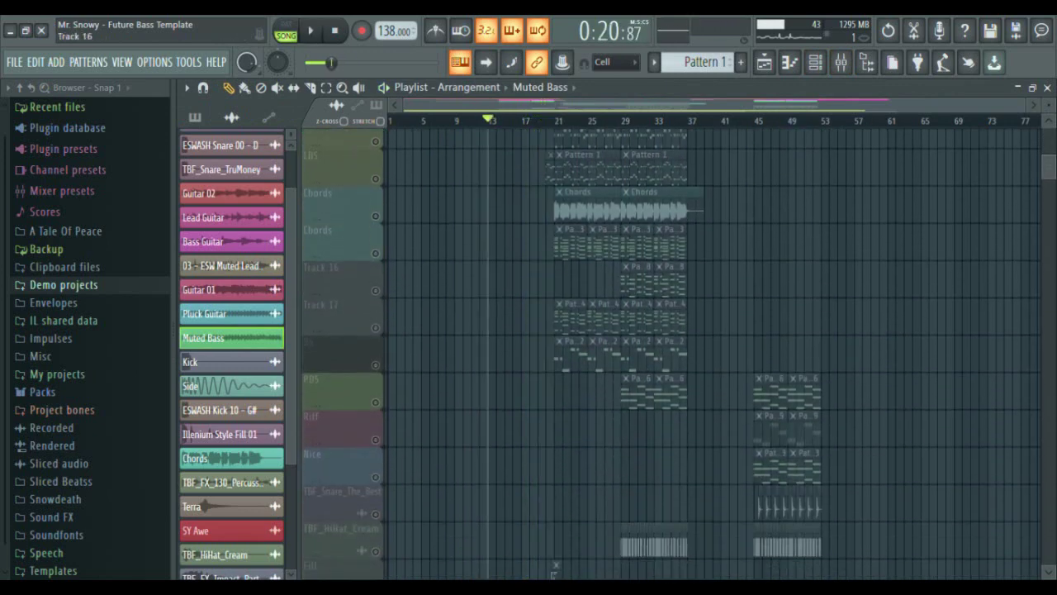
{"action": "scroll", "coordinate": [671, 354], "scroll_direction": "down", "scroll_amount": 4}
{"action": "key", "text": "space"}
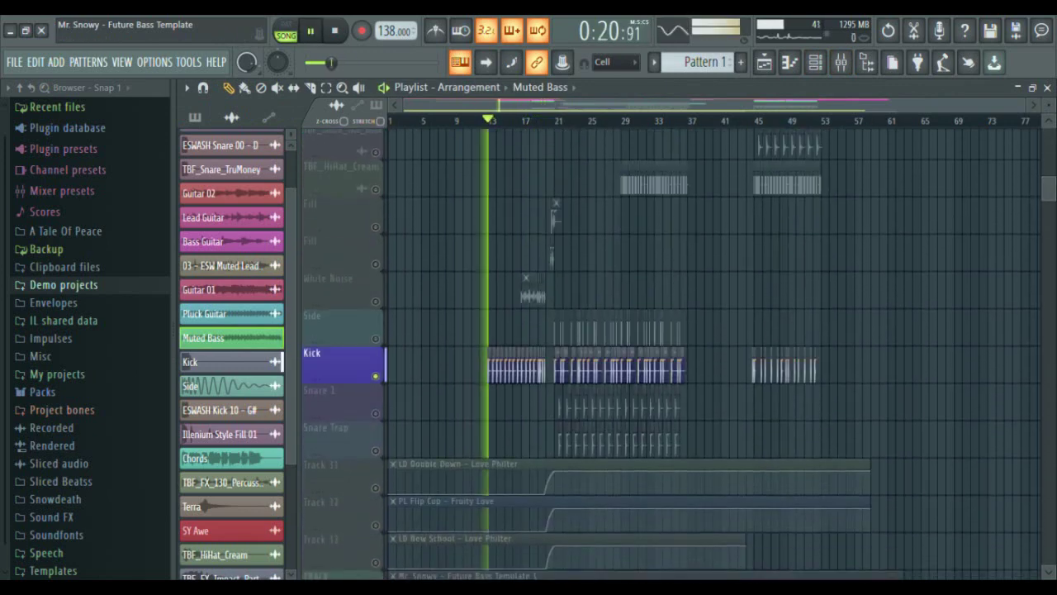
{"action": "scroll", "coordinate": [711, 347], "scroll_direction": "up", "scroll_amount": 5}
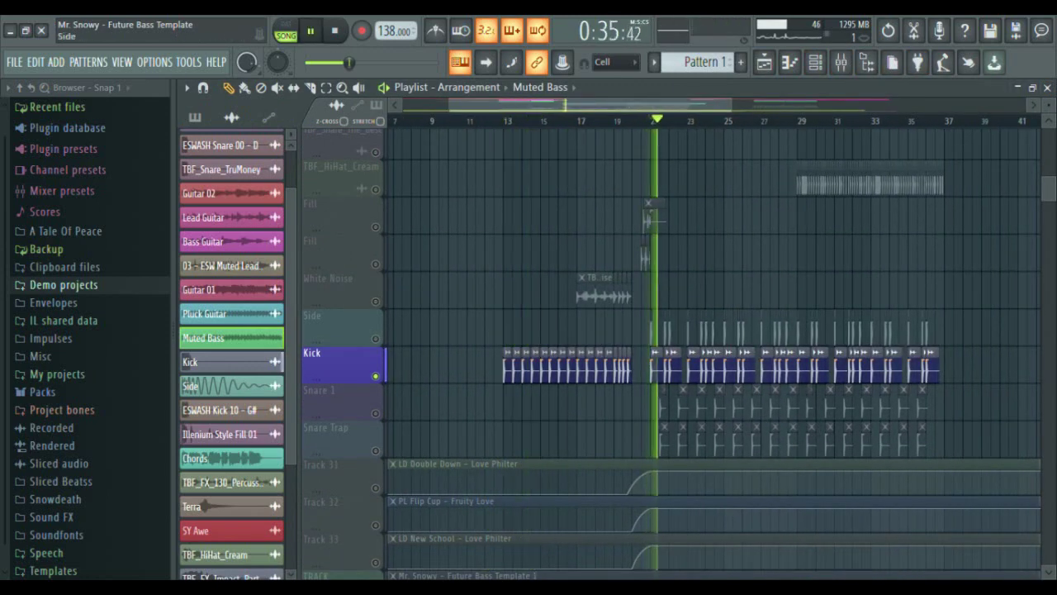
- Unmute the Side, Snare 1, Snare Trap and White Noise tracks alongside the Kick, then stop playback
{"action": "left_click", "coordinate": [375, 339]}
{"action": "left_click", "coordinate": [375, 413]}
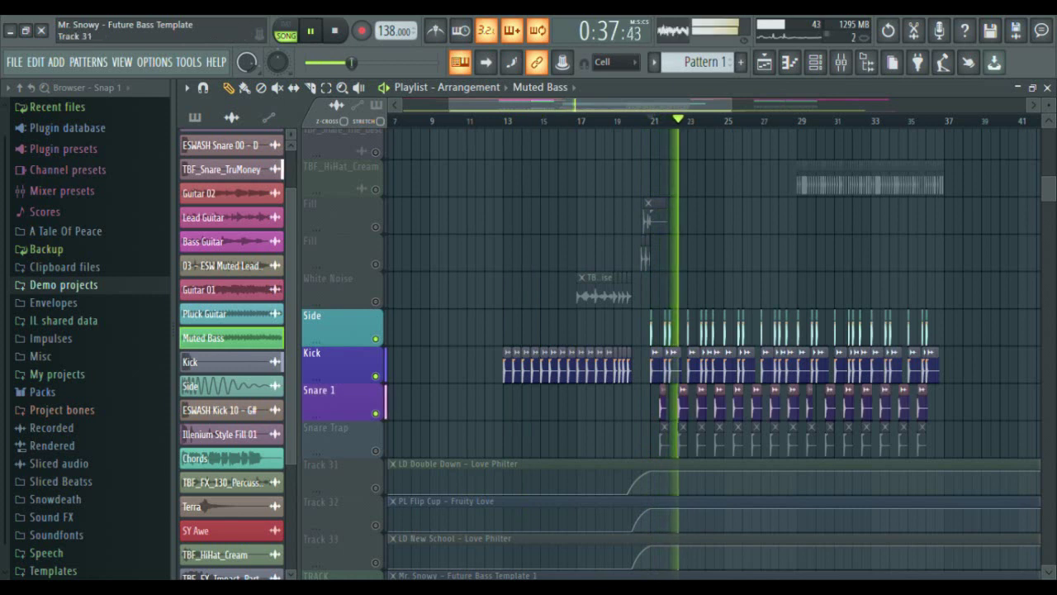
{"action": "left_click", "coordinate": [375, 450]}
{"action": "left_click", "coordinate": [375, 302]}
{"action": "key", "text": "space"}
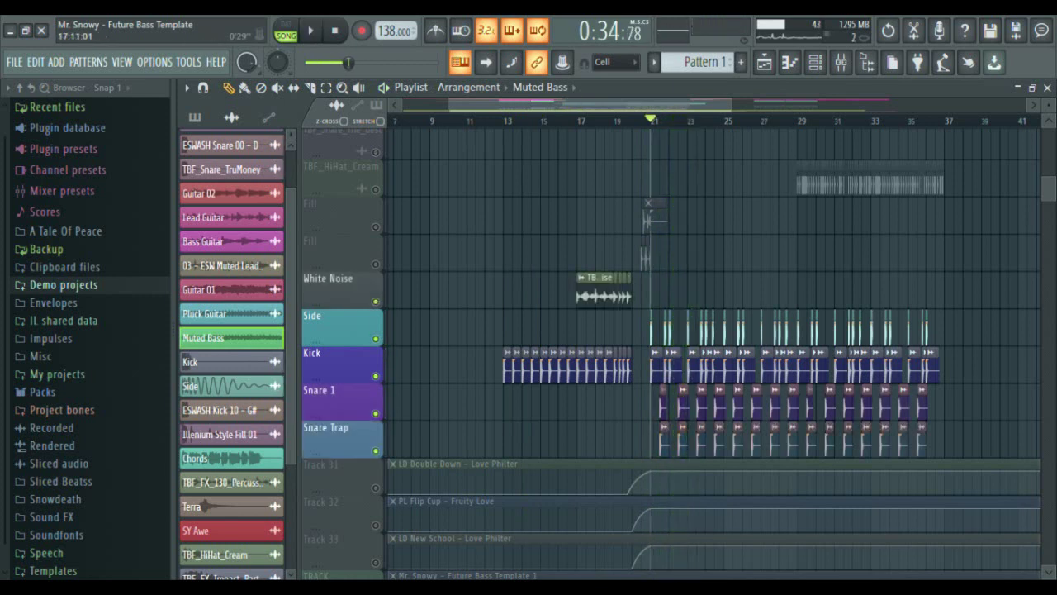
- Play from the White Noise clip and unmute both Fill tracks and the TBF_HiHat_Cream track
{"action": "key", "text": "space"}
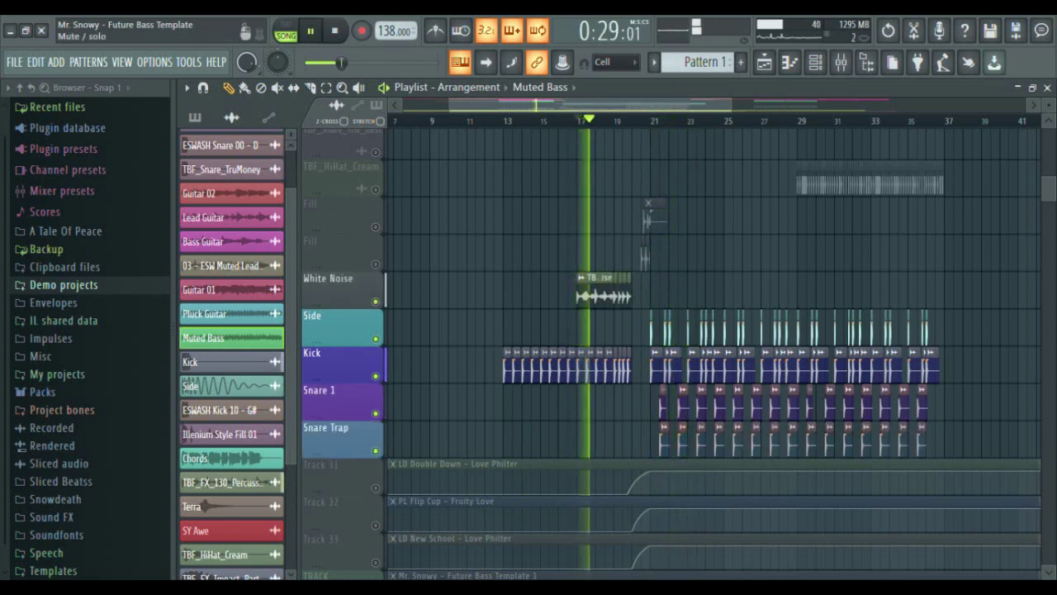
{"action": "left_click", "coordinate": [375, 264]}
{"action": "left_click", "coordinate": [375, 228]}
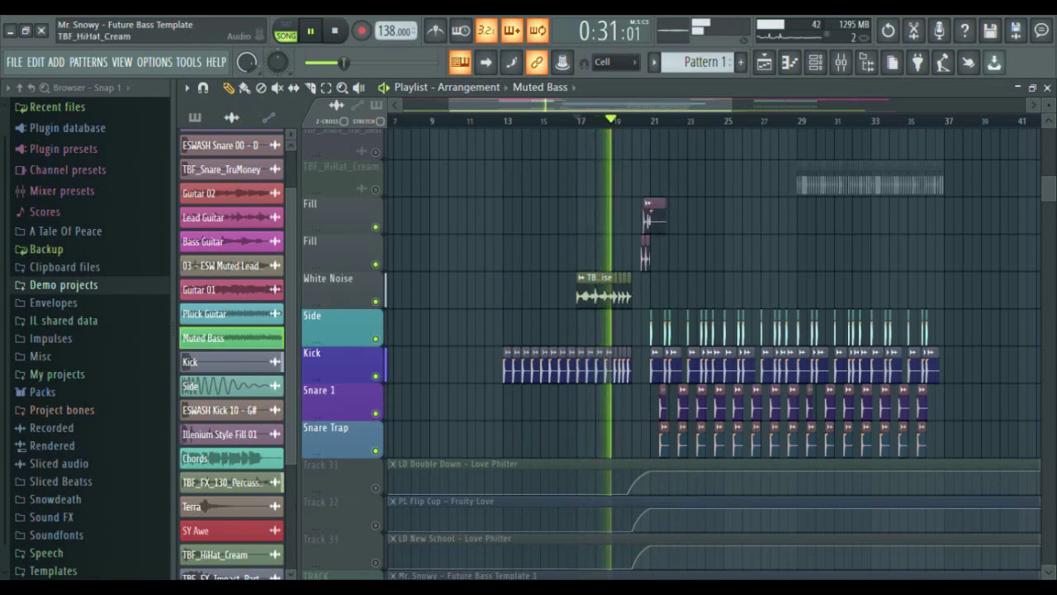
{"action": "left_click", "coordinate": [375, 190]}
{"action": "mouse_move", "coordinate": [1049, 189]}
{"action": "left_mouse_down"}
{"action": "mouse_move", "coordinate": [1049, 205]}
{"action": "mouse_move", "coordinate": [1049, 151]}
{"action": "mouse_move", "coordinate": [1049, 186]}
{"action": "left_mouse_up"}
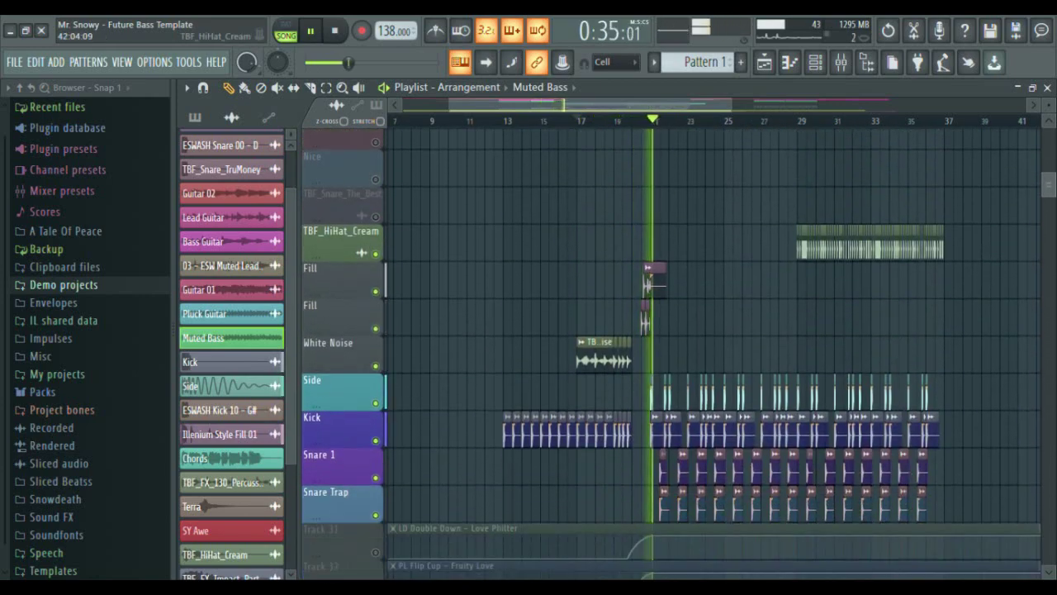
- Audition the drum sections around bars 29 and 45, adding the TBF_Snare_The_Best track to the second one
{"action": "left_click_drag", "start_coordinate": [450, 105], "coordinate": [557, 105]}
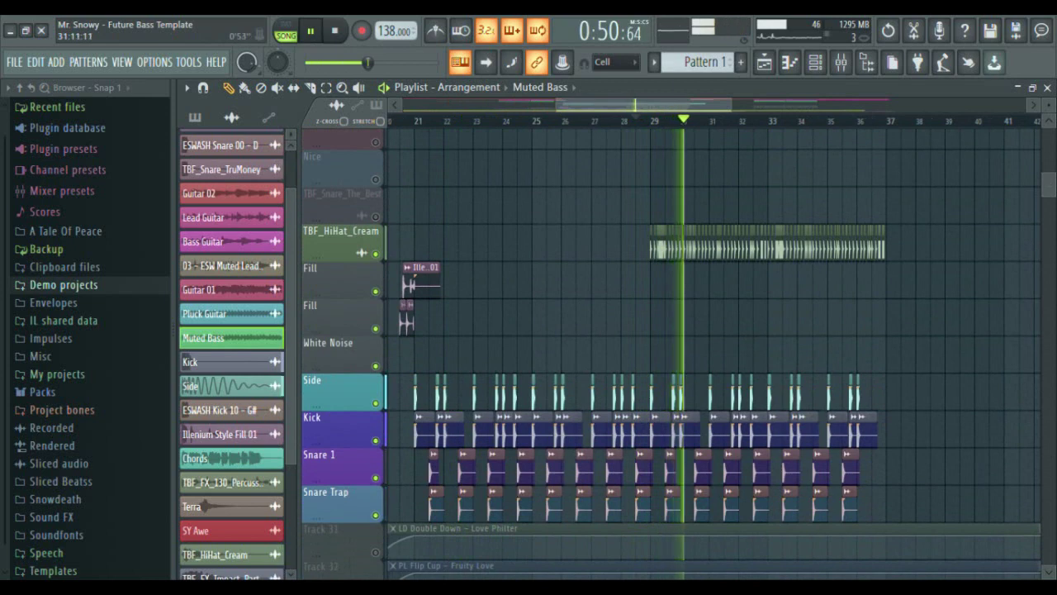
{"action": "left_click_drag", "start_coordinate": [688, 105], "coordinate": [816, 105]}
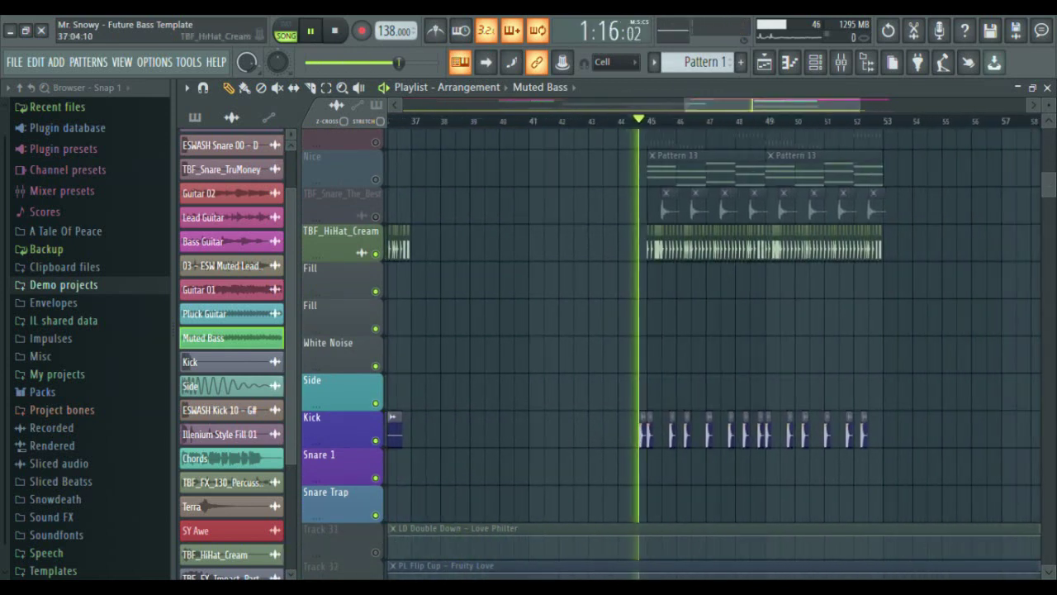
{"action": "left_click", "coordinate": [375, 216]}
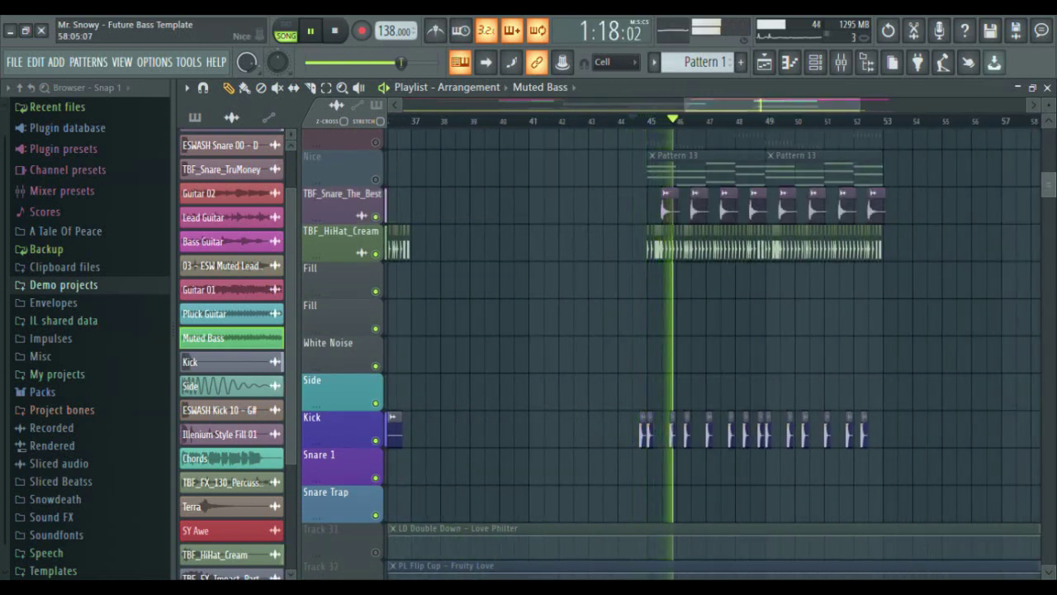
- Audition the Pluck Guitar and Muted Bass tracks with the drums, then mute both and stop playback
{"action": "scroll", "coordinate": [710, 355], "scroll_direction": "up", "scroll_amount": 10}
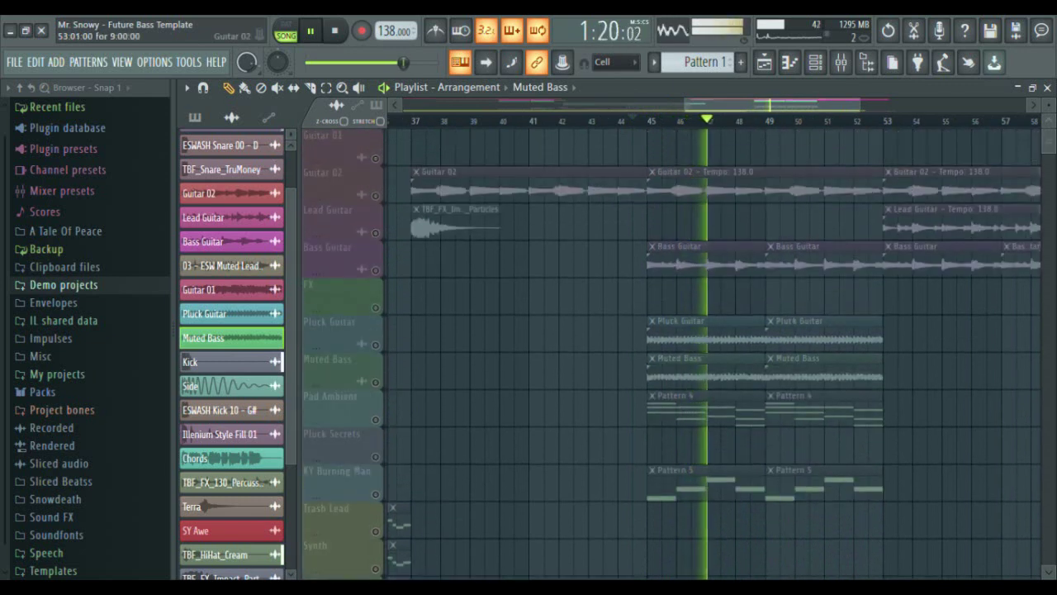
{"action": "left_click", "coordinate": [375, 344]}
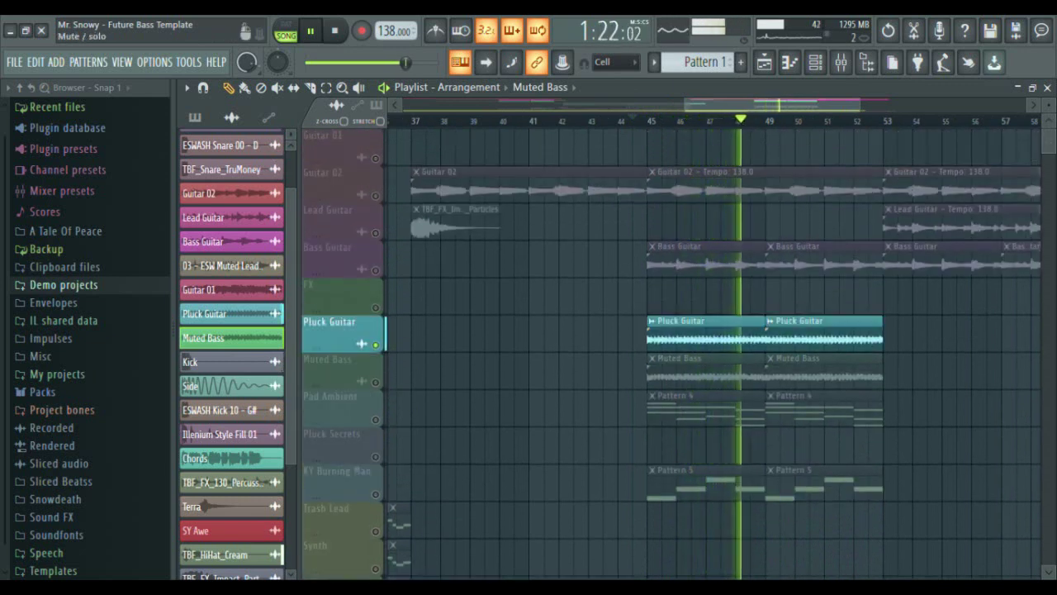
{"action": "left_click", "coordinate": [375, 381]}
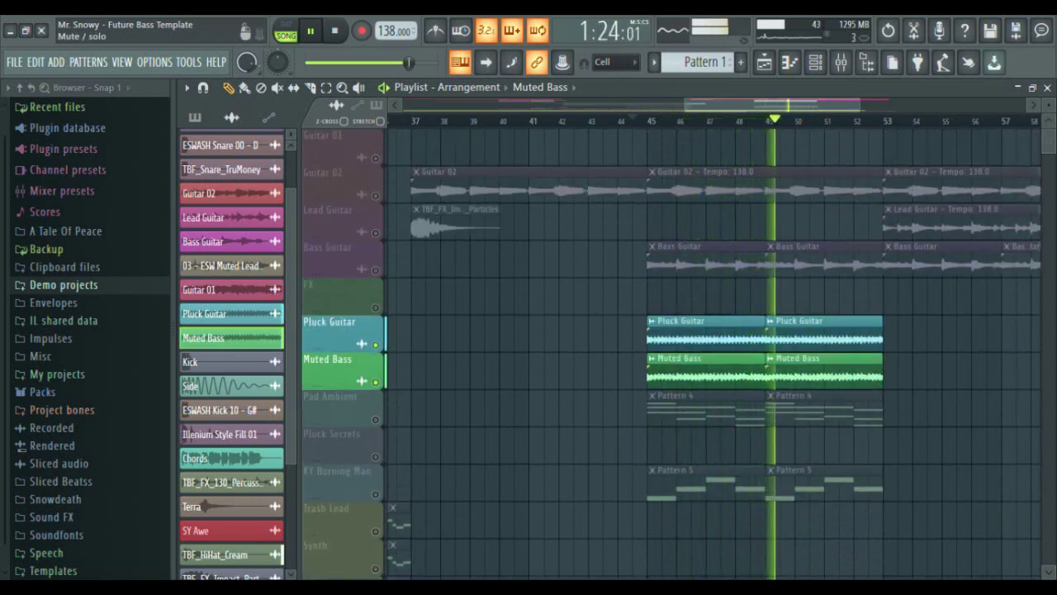
{"action": "left_click", "coordinate": [375, 344]}
{"action": "left_click", "coordinate": [375, 382]}
{"action": "key", "text": "space"}
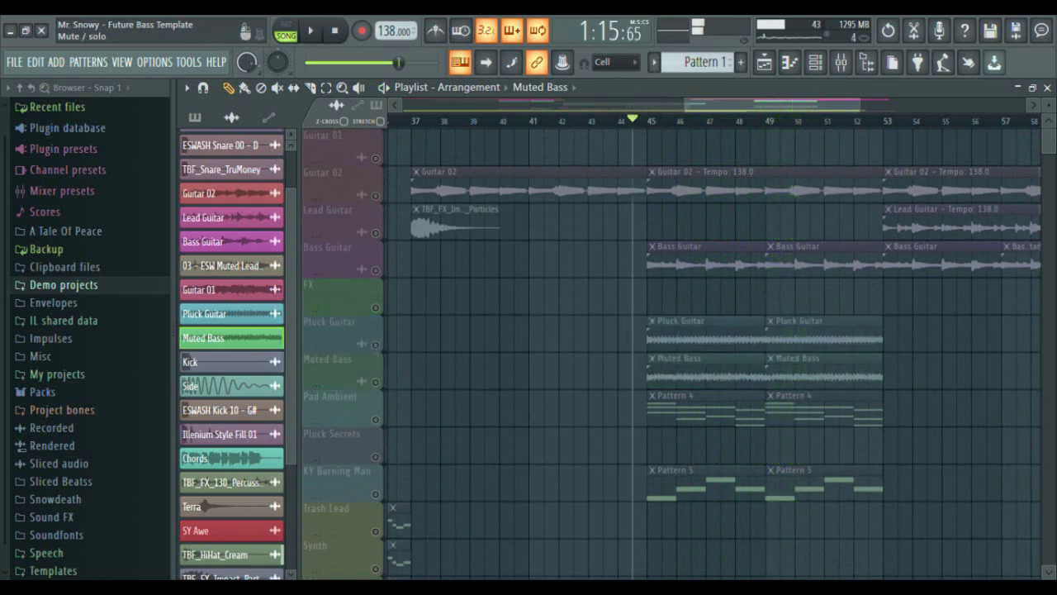
- Re-enable all playlist tracks and show the whole arrangement
{"action": "right_click", "coordinate": [375, 381]}
{"action": "right_click", "coordinate": [375, 382]}
{"action": "left_click_drag", "start_coordinate": [685, 105], "coordinate": [403, 106]}
{"action": "left_click_drag", "start_coordinate": [860, 106], "coordinate": [976, 106]}
{"action": "left_click_drag", "start_coordinate": [1049, 142], "coordinate": [1049, 192]}
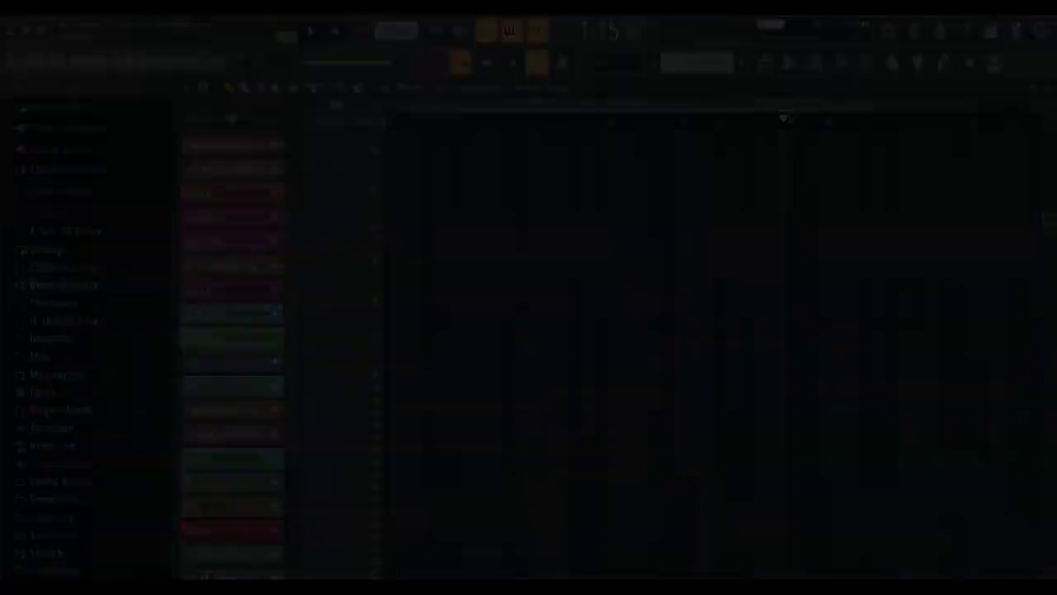